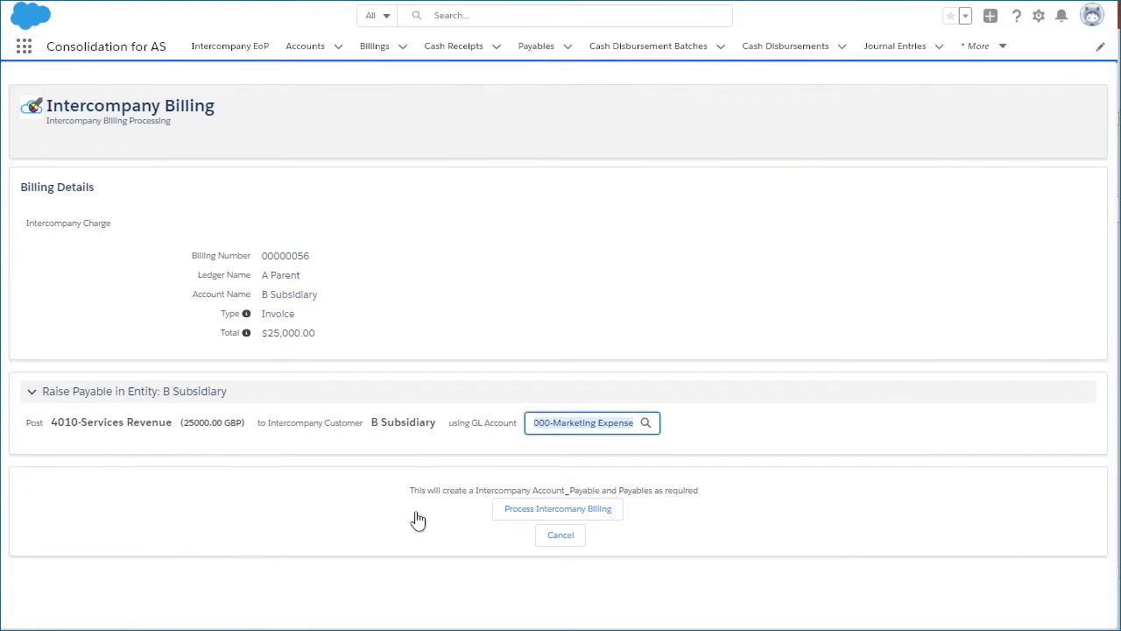
Step: Process the intercompany billing to raise the payable in B Subsidiary, and post that Scenario 1 payable
click(546, 510)
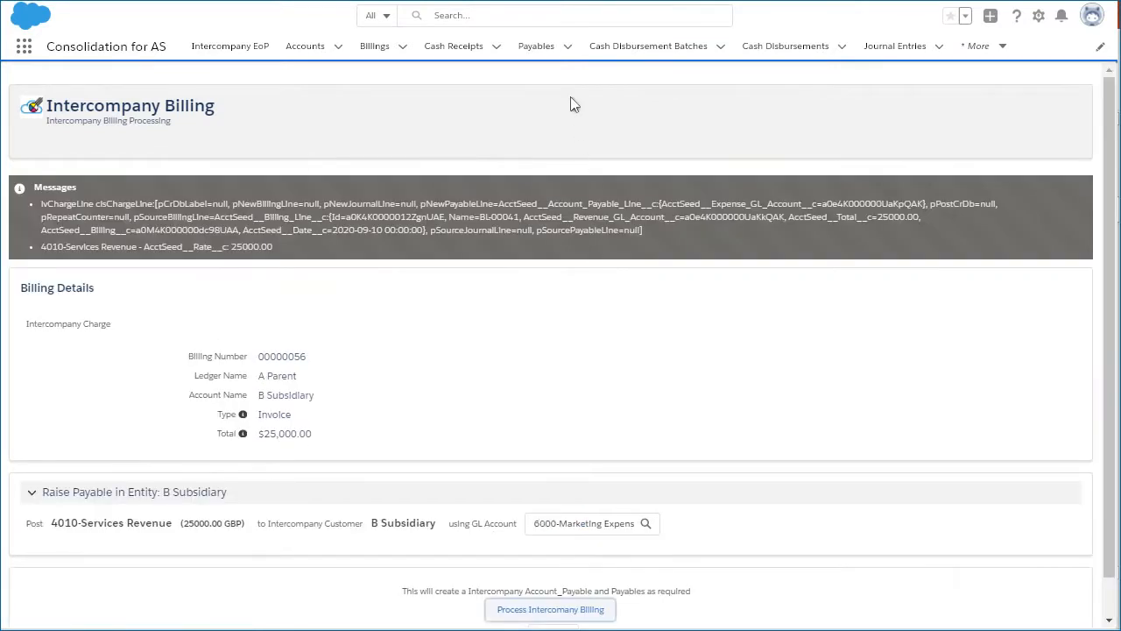
click(536, 46)
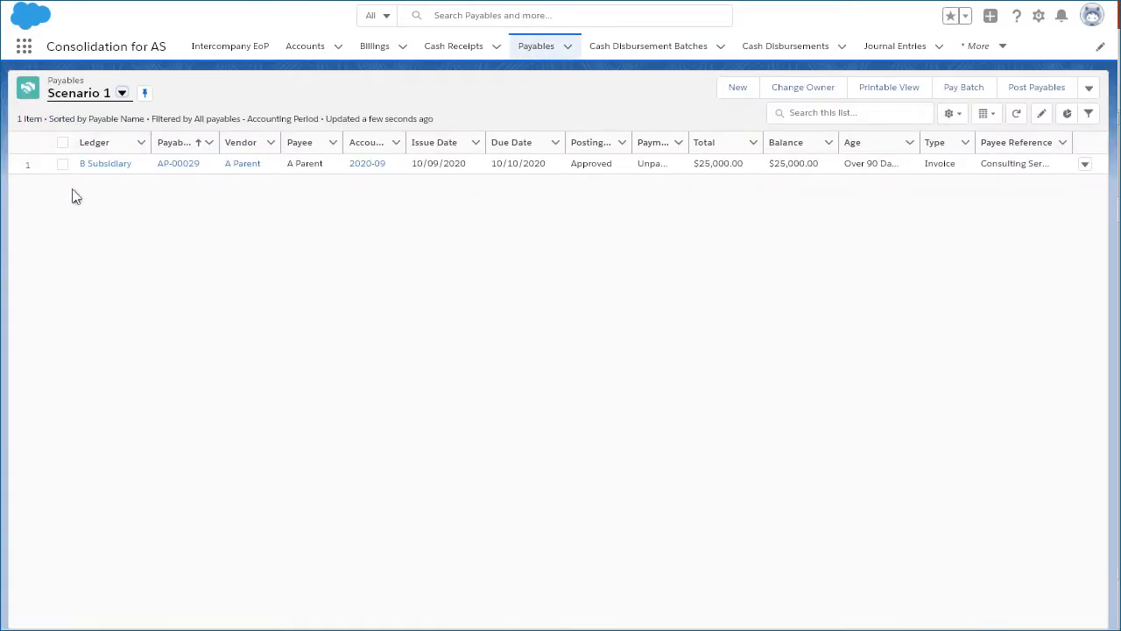
click(171, 165)
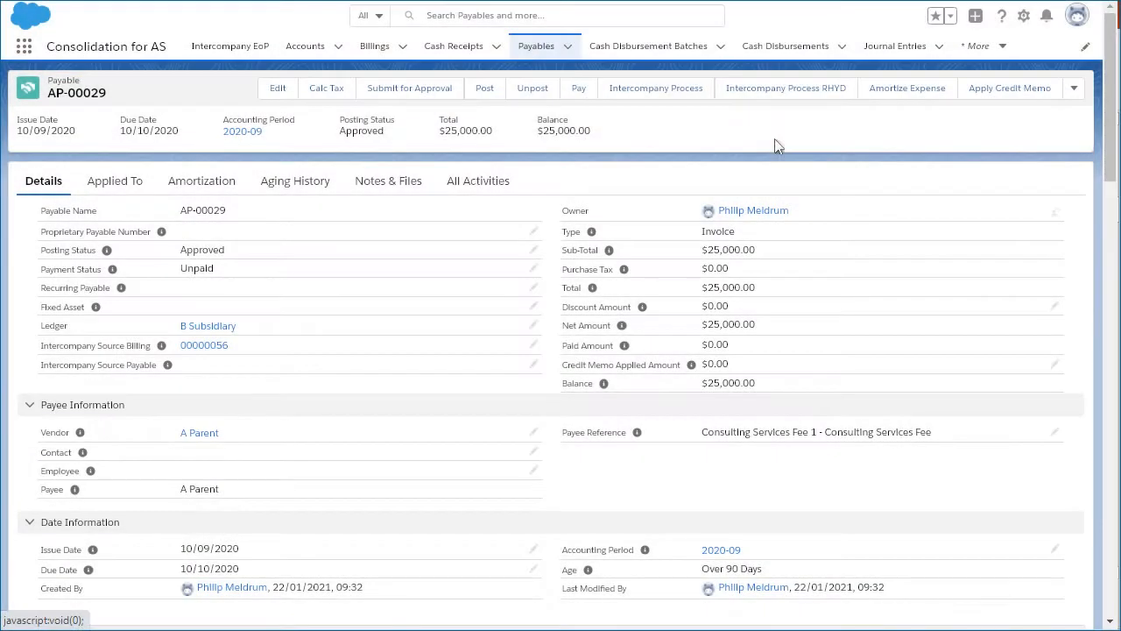
click(483, 91)
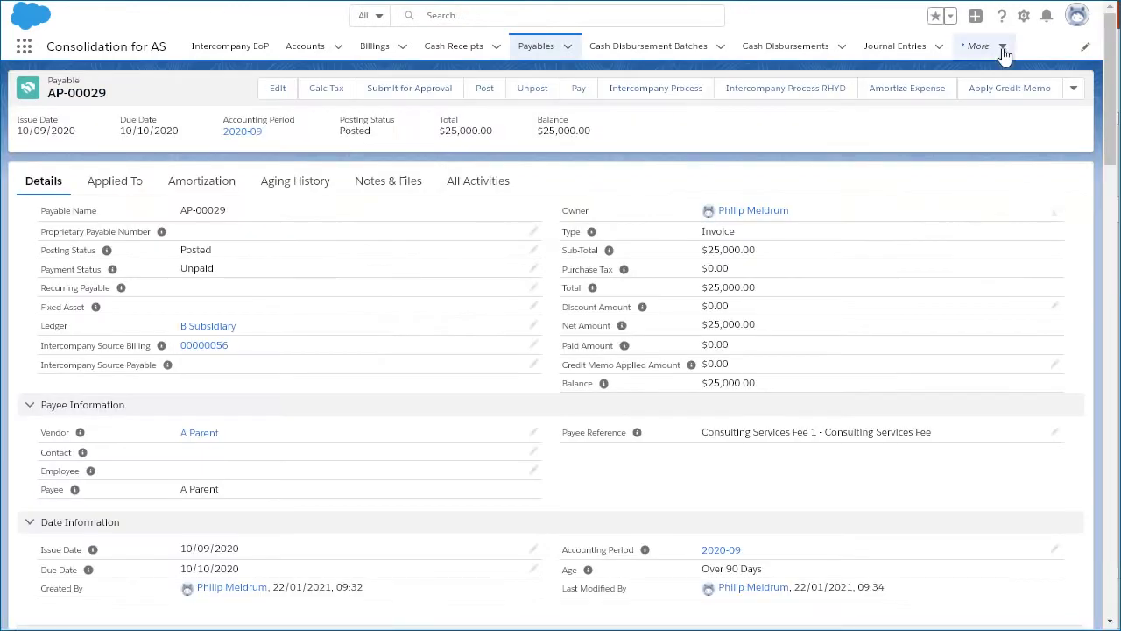
Step: Open the Consolidation Report and review the September 2020 balances by ledger
click(1003, 48)
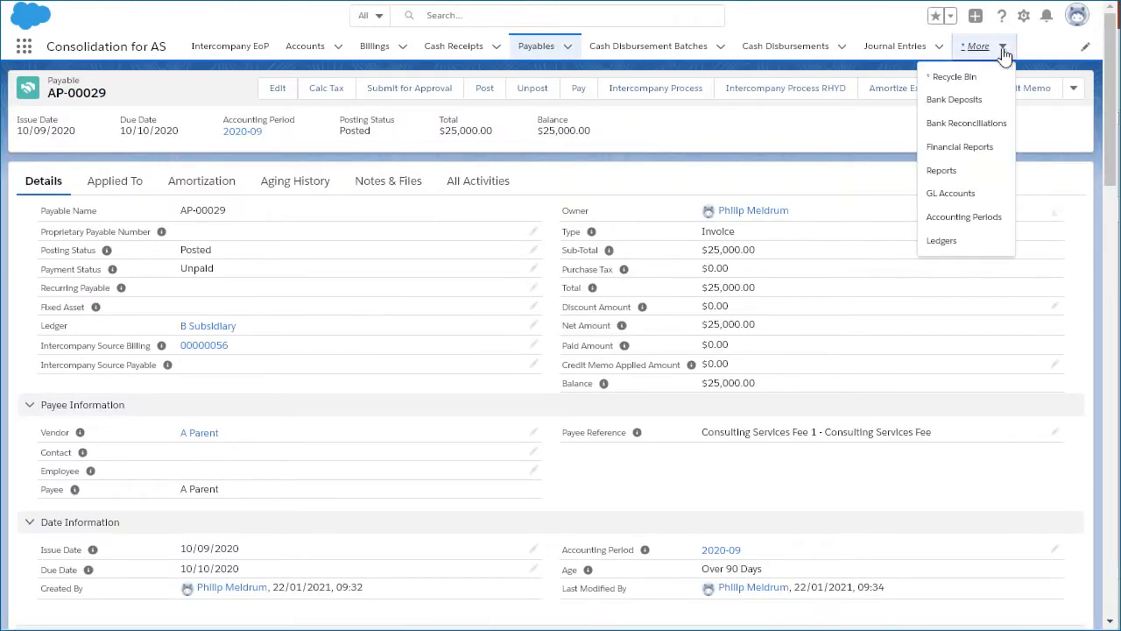
click(959, 173)
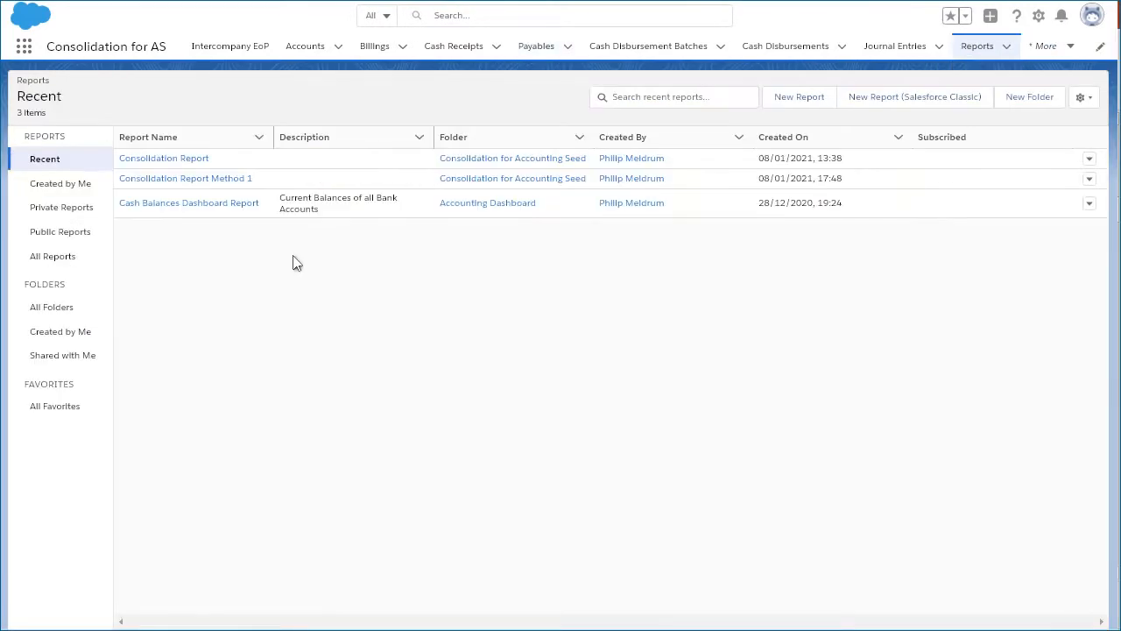
click(165, 155)
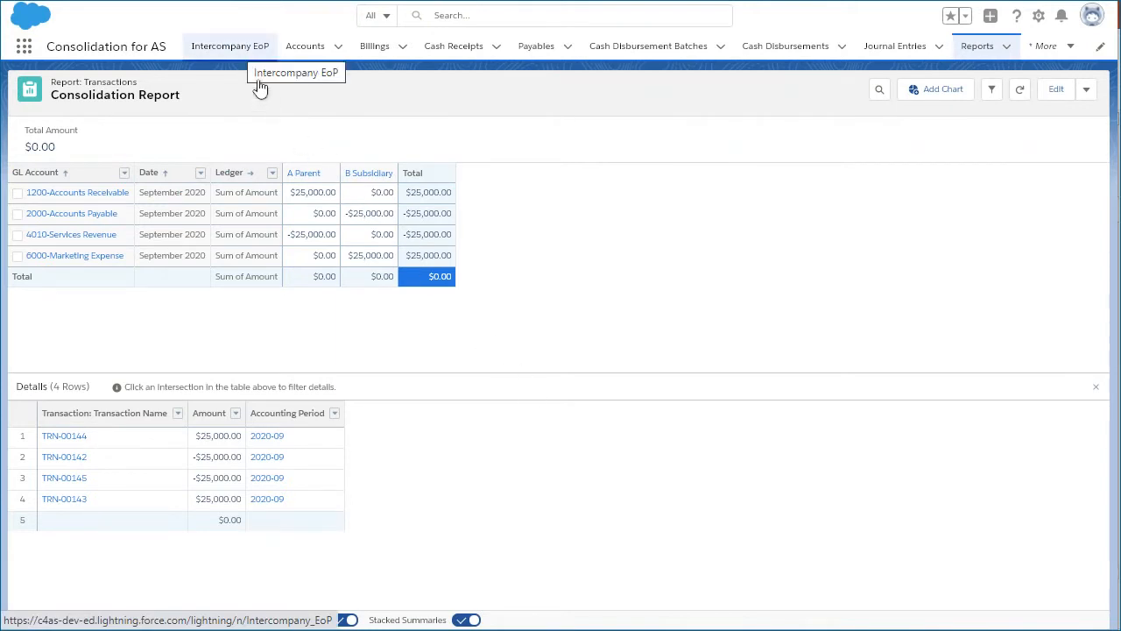
Step: Make the intercompany corrections in the end-of-period process for company X-Consolidated, FY 2020, period 2020-09
click(231, 49)
click(455, 234)
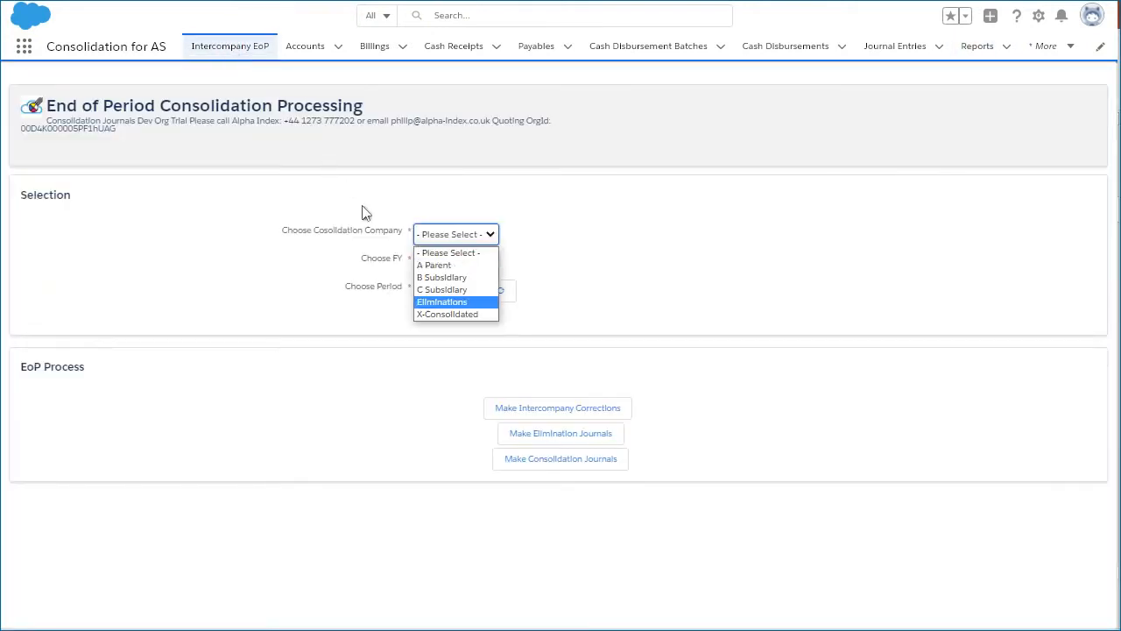
click(445, 312)
click(455, 262)
click(438, 293)
click(456, 290)
click(455, 319)
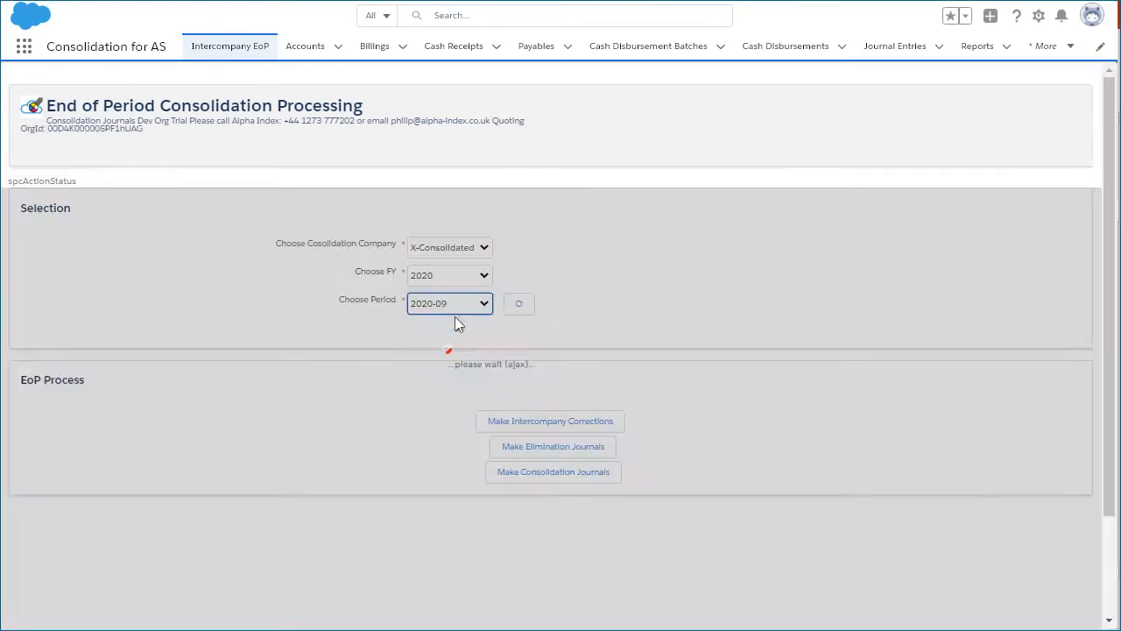
click(561, 409)
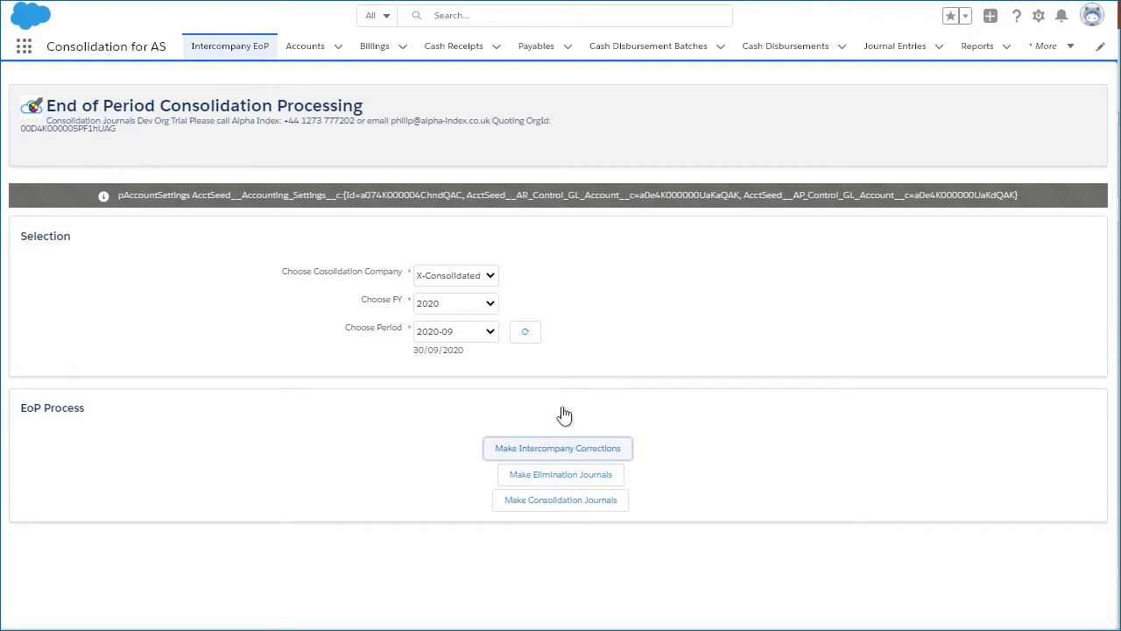
Step: Post the intercompany correction journal entries for A Parent and B Subsidiary together
click(894, 46)
click(63, 164)
click(62, 184)
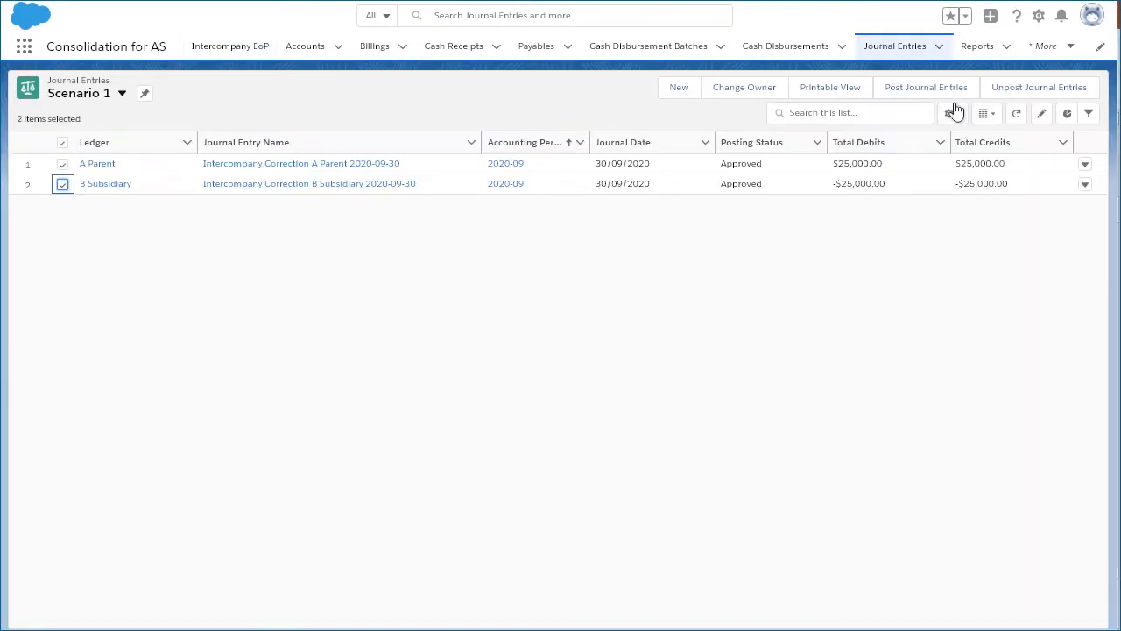
click(921, 92)
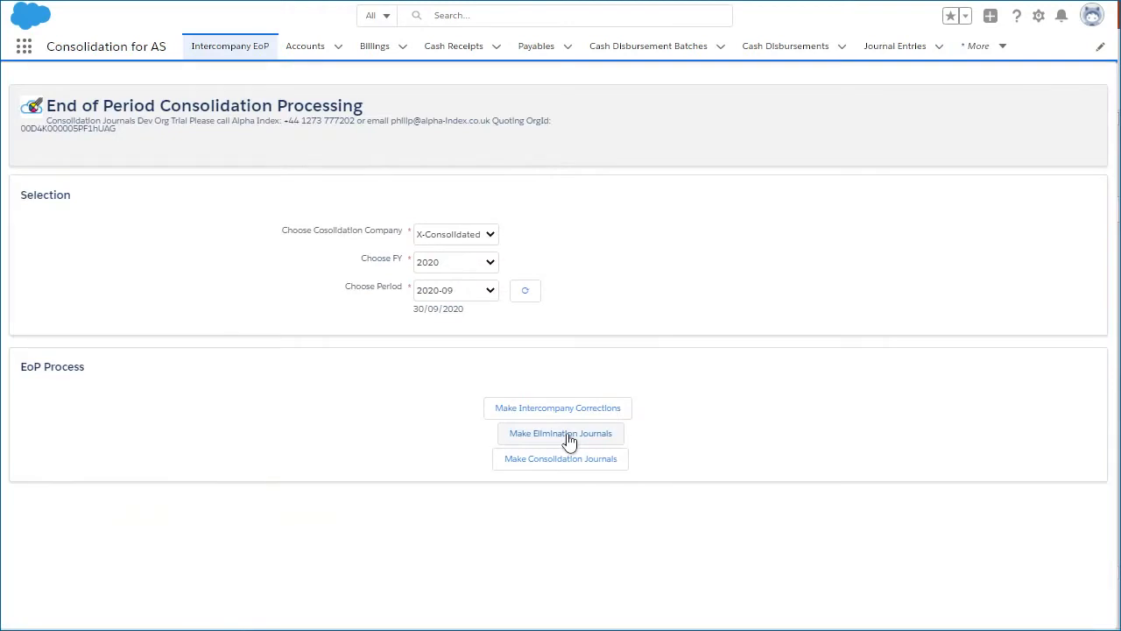
Step: Make the elimination journals for period 2020-09 and post both intercompany elimination journal entries
click(569, 436)
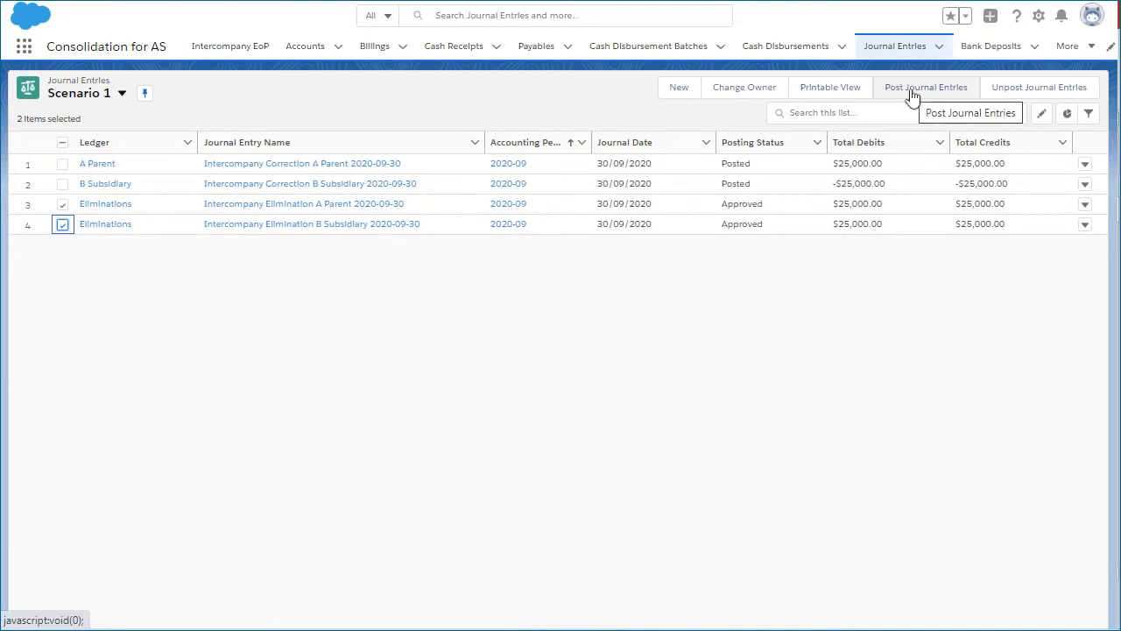
click(911, 96)
click(363, 159)
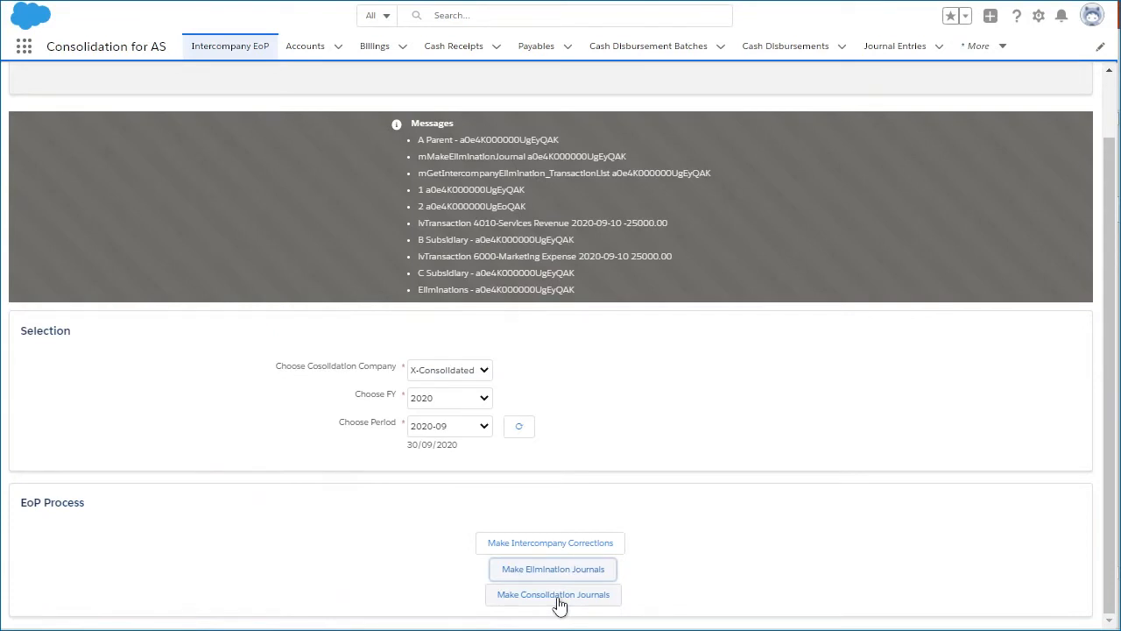
Step: Make the consolidation journals for X-Consolidated, period 2020-09, and refresh the Consolidation Report
click(559, 605)
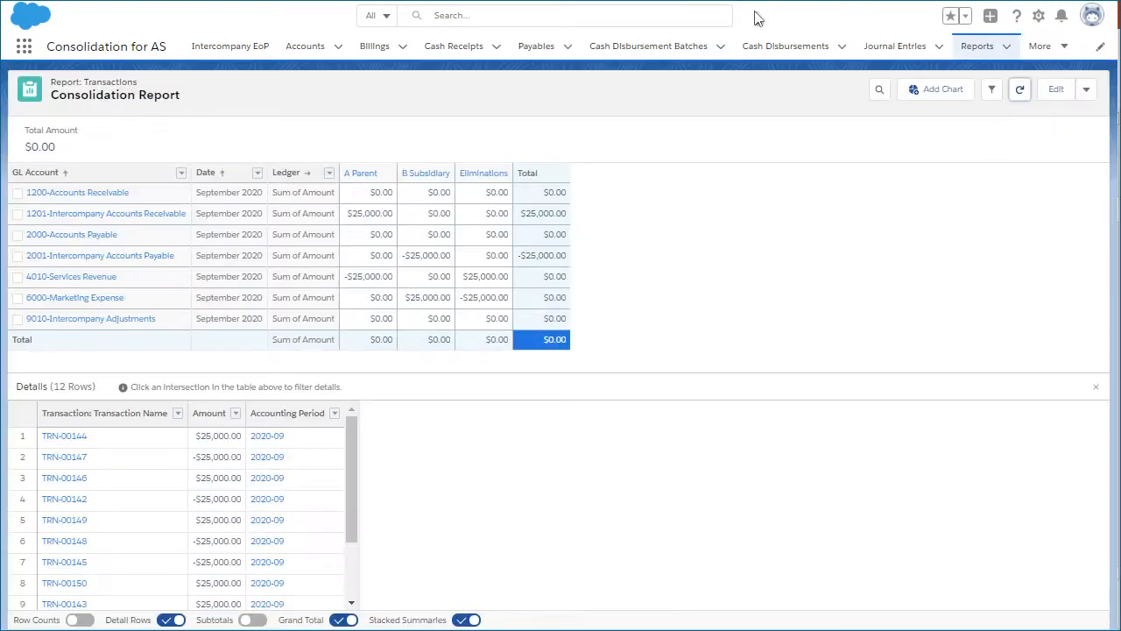
click(1022, 91)
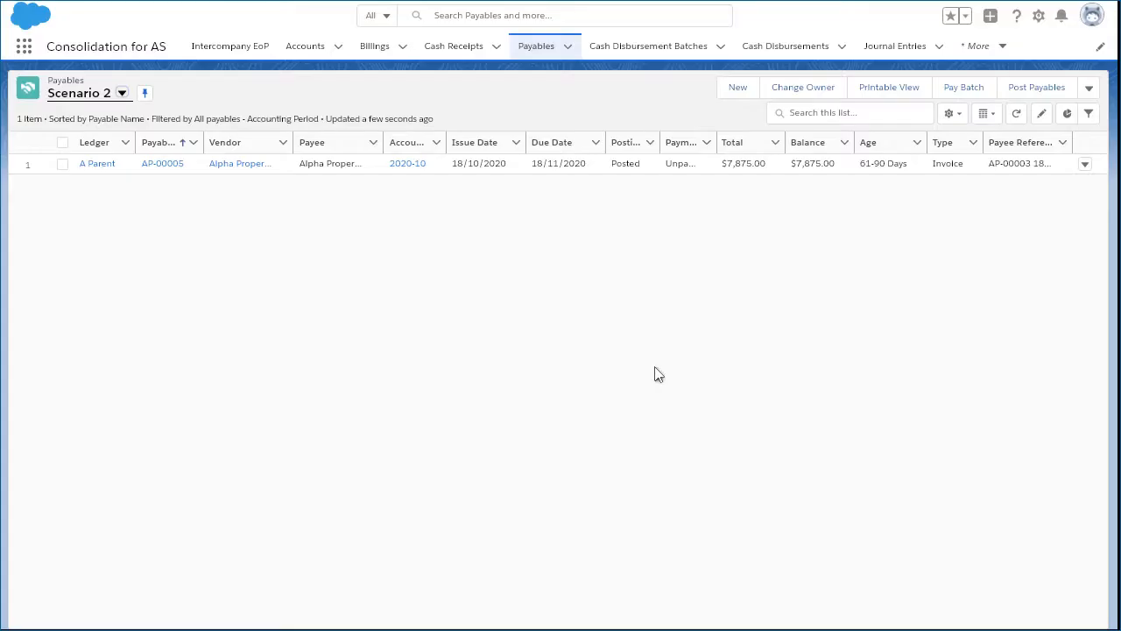
Step: Review A Parent's payable AP-00005 to Alpha Properties in Scenario 2 and start its Intercompany Process
click(156, 163)
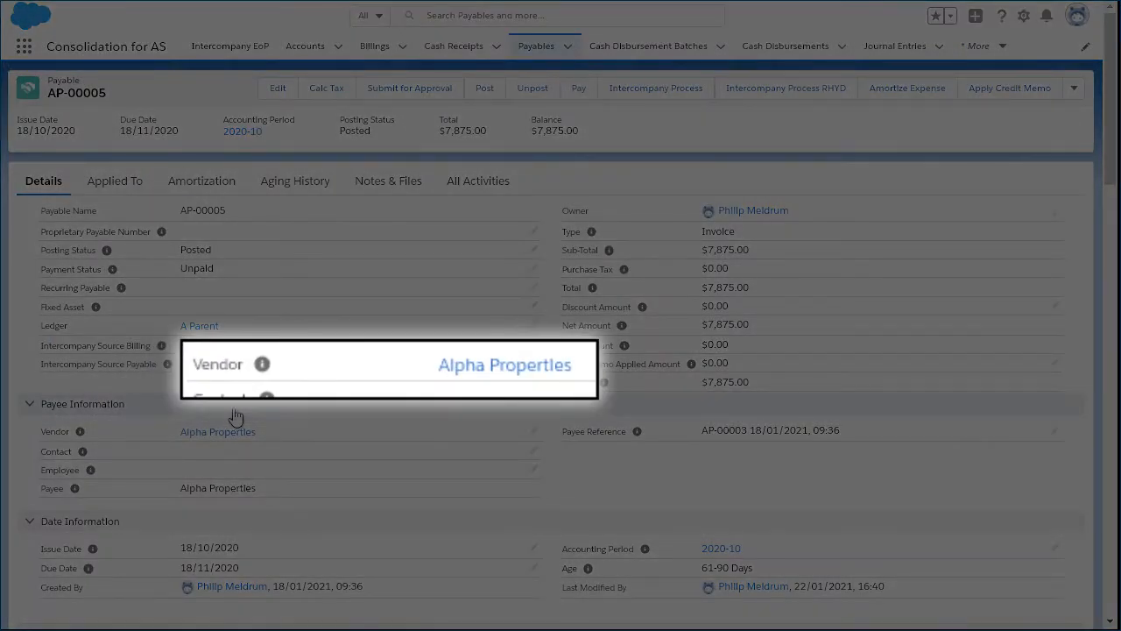
scroll(240, 415, down, 5)
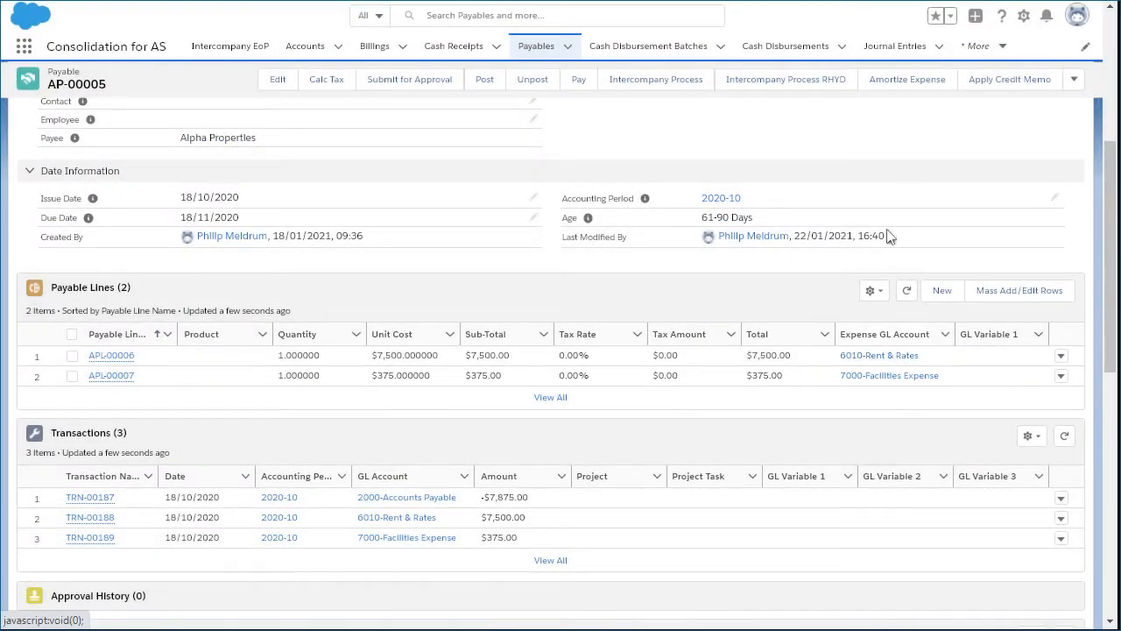
click(665, 81)
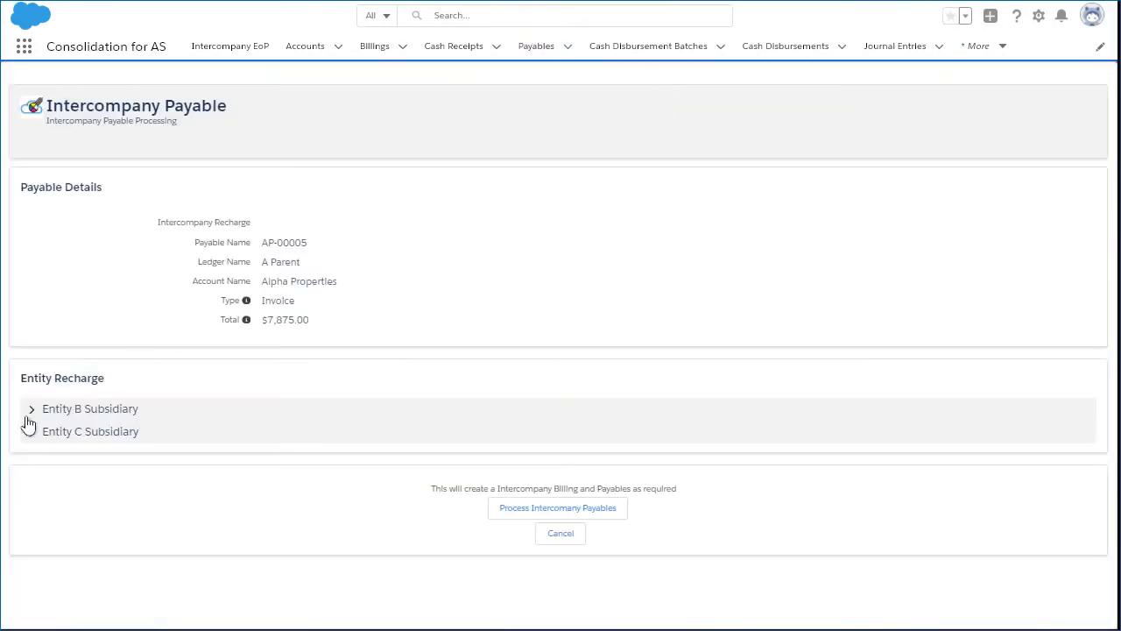
Step: Recharge 2500 of 6010-Rent & Rates to B Subsidiary using GL account 4050-Rent receivable
click(30, 412)
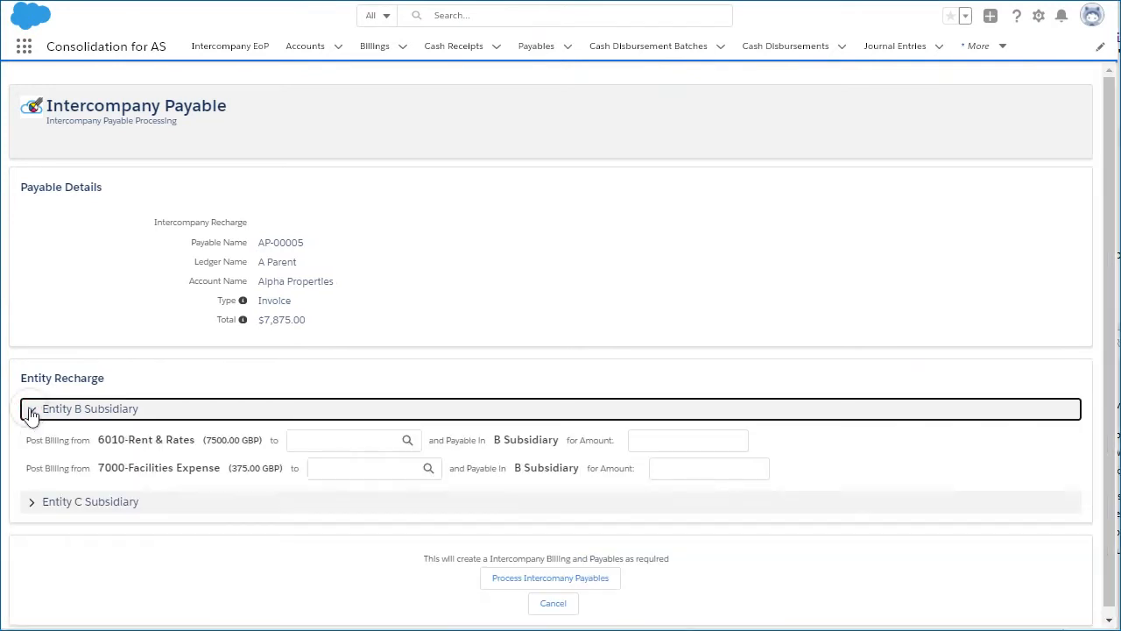
click(329, 439)
text(rent)
click(409, 440)
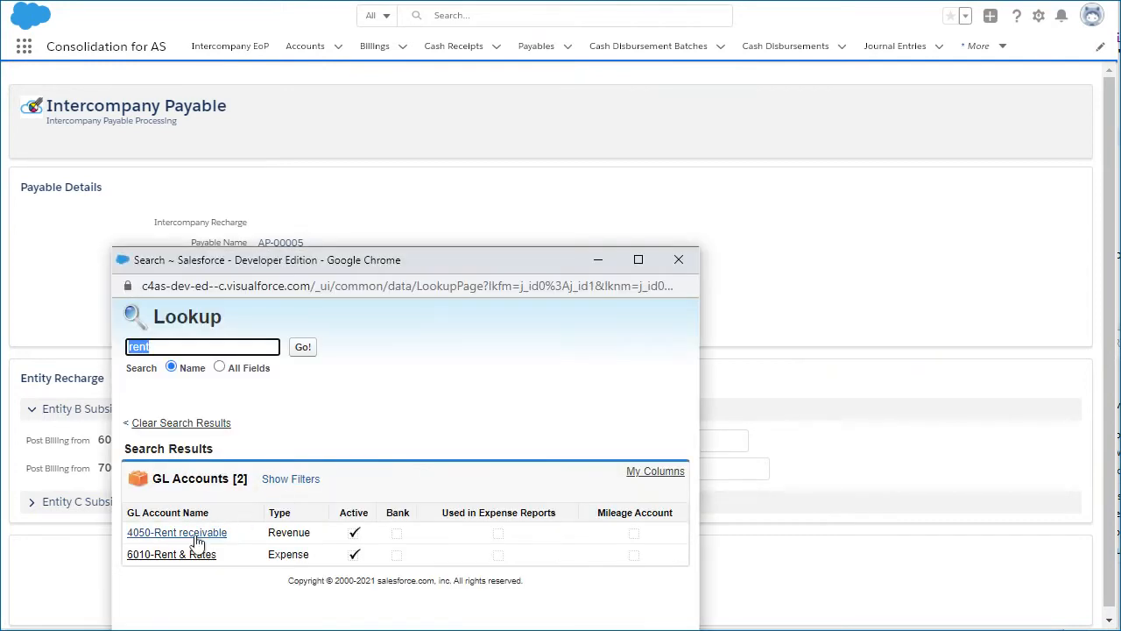
click(197, 538)
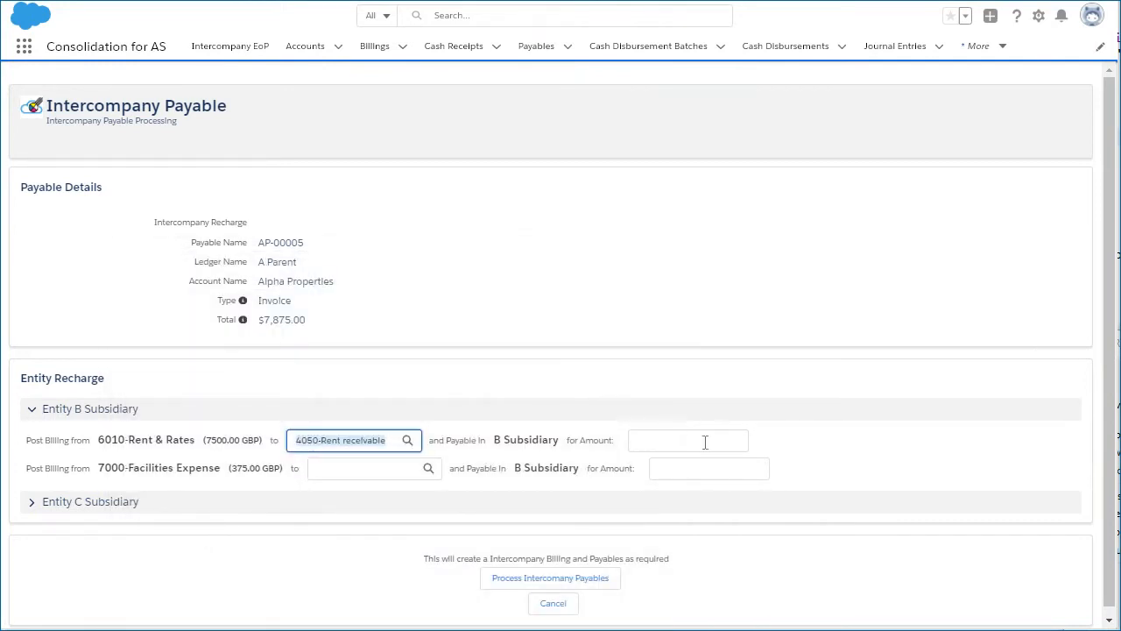
click(703, 441)
text(2)
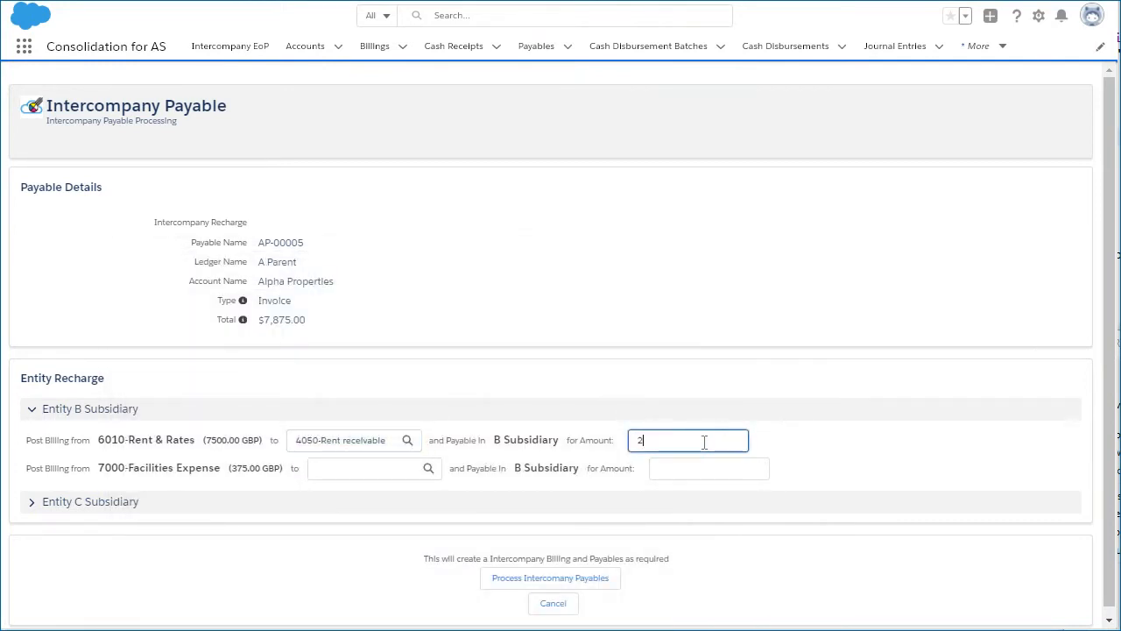
text(500)
Step: Recharge 1500 of 6010-Rent & Rates to C Subsidiary using GL account 4050-Rent receivable
click(35, 505)
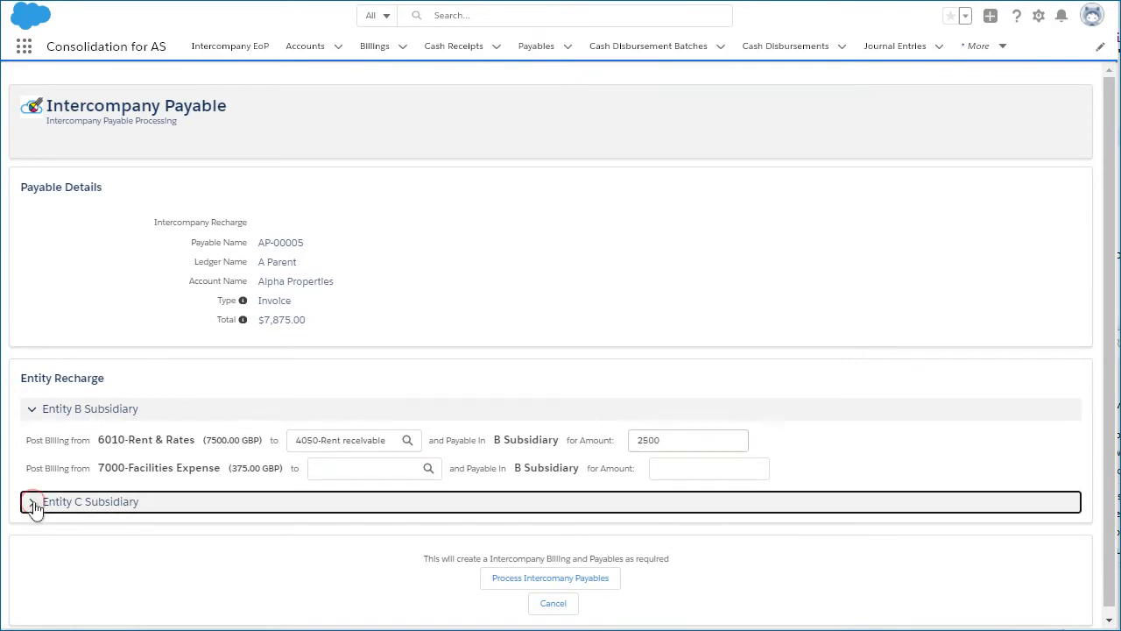
key(Tab)
text(ren)
click(407, 533)
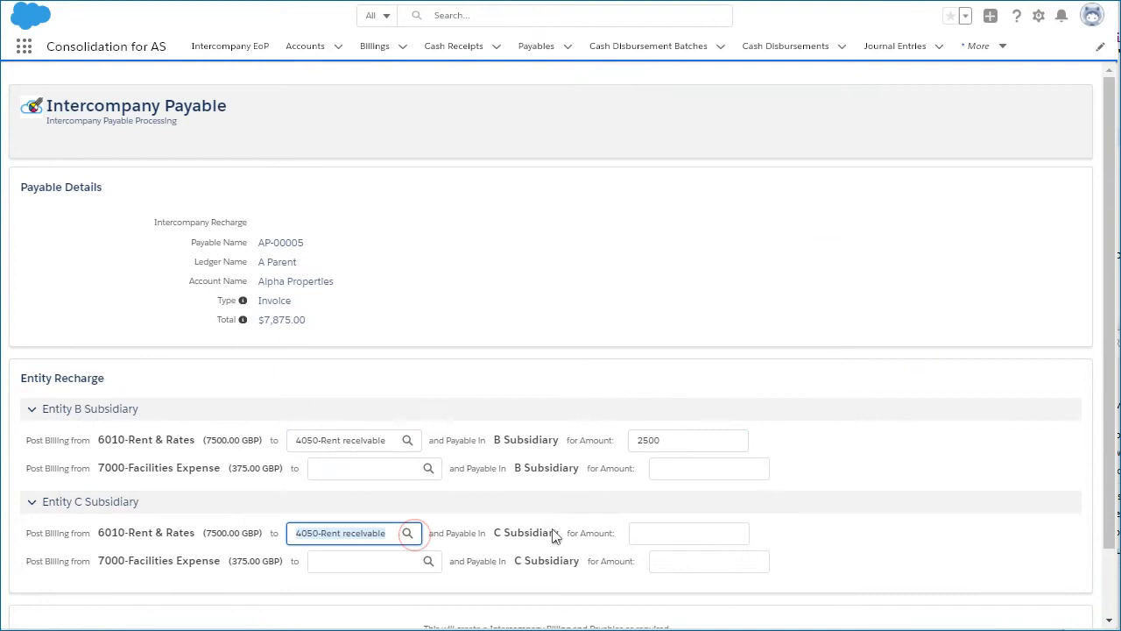
click(659, 533)
text(1500)
Step: Recharge 375 of 7000-Facilities Expense to C Subsidiary using GL account 4080-Other Income
click(325, 560)
text(other)
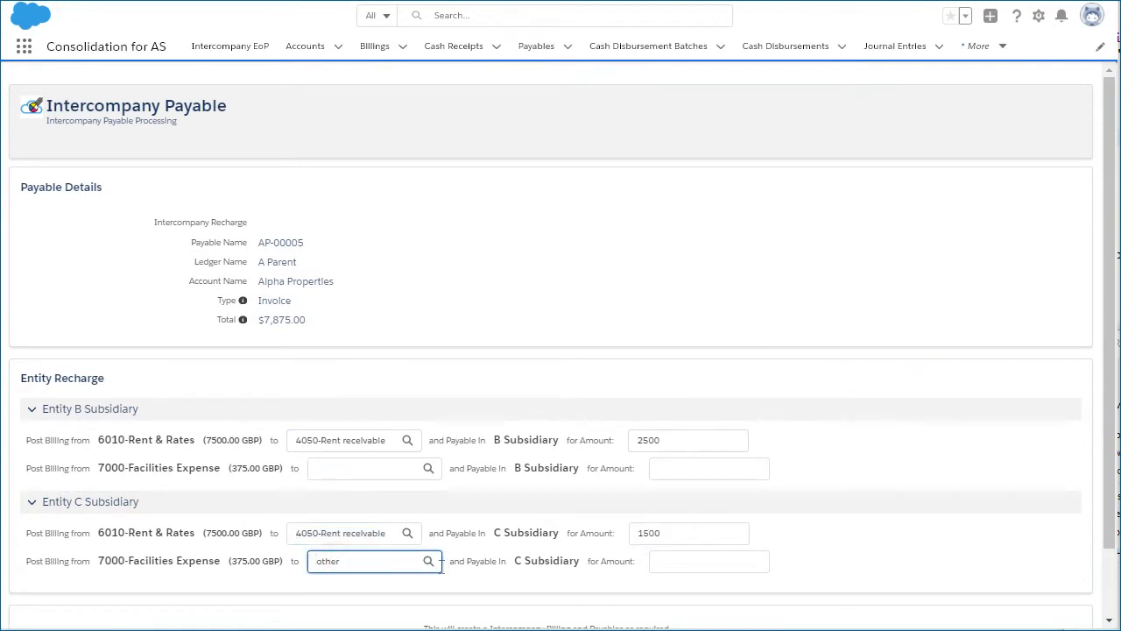
click(428, 561)
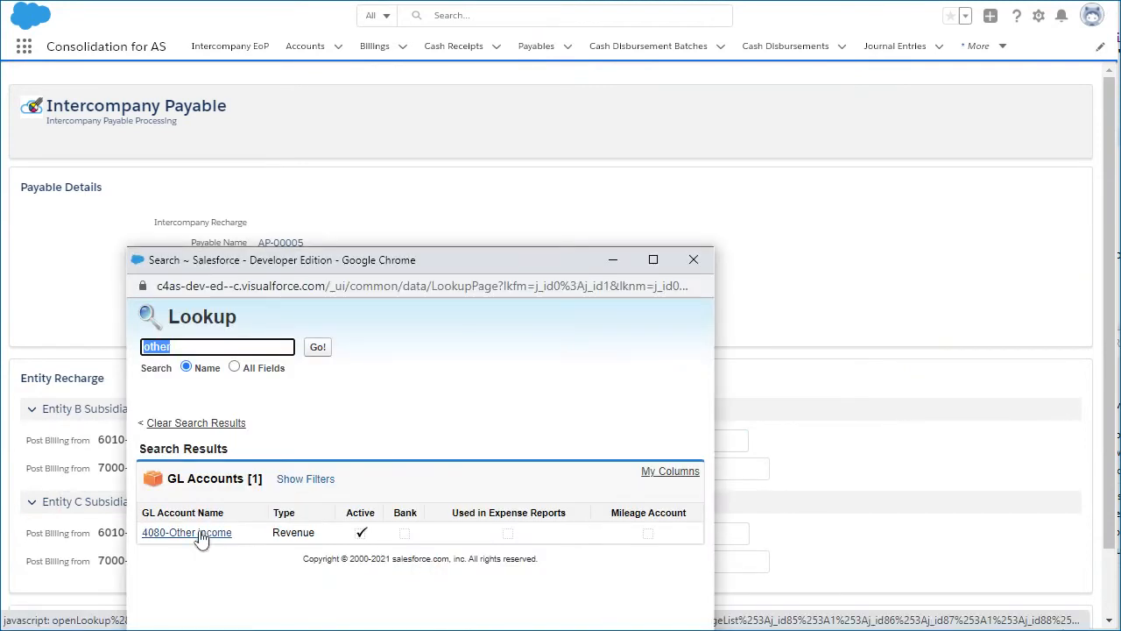
click(201, 601)
click(713, 563)
text(375)
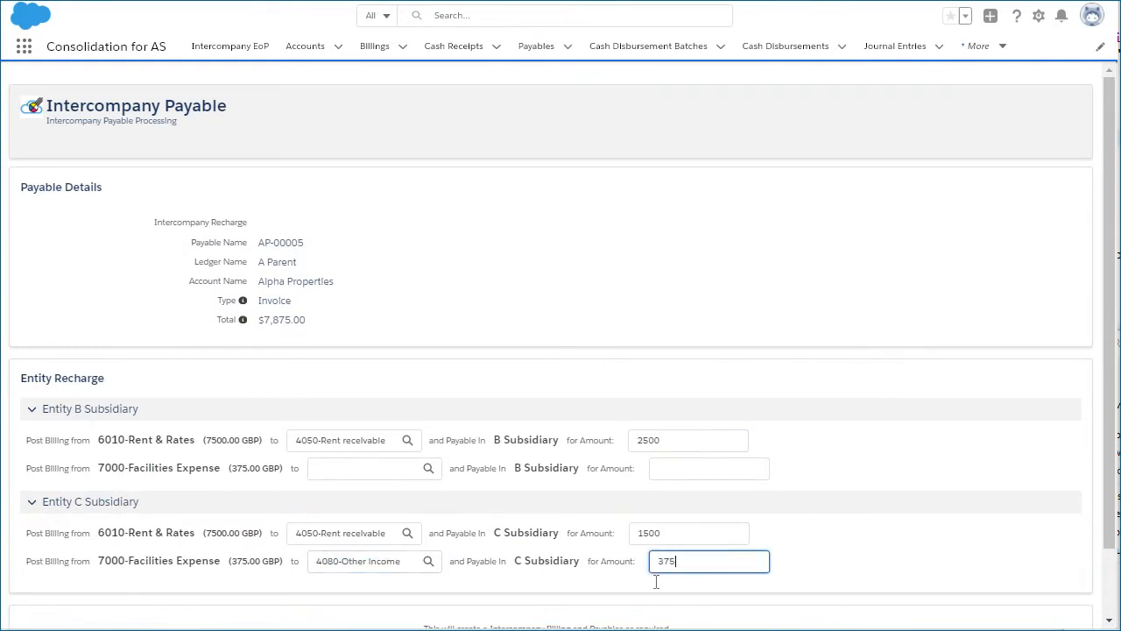
Step: Process the intercompany payables to create the billings and payables for the B and C Subsidiary recharges
click(490, 595)
scroll(490, 595, down, 1)
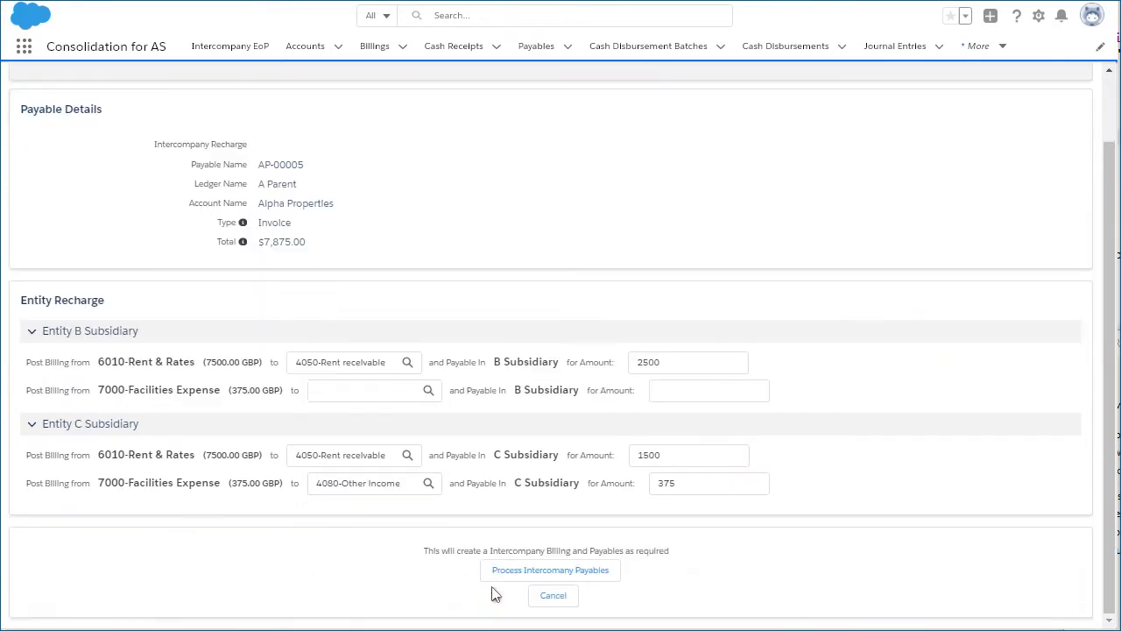
click(563, 578)
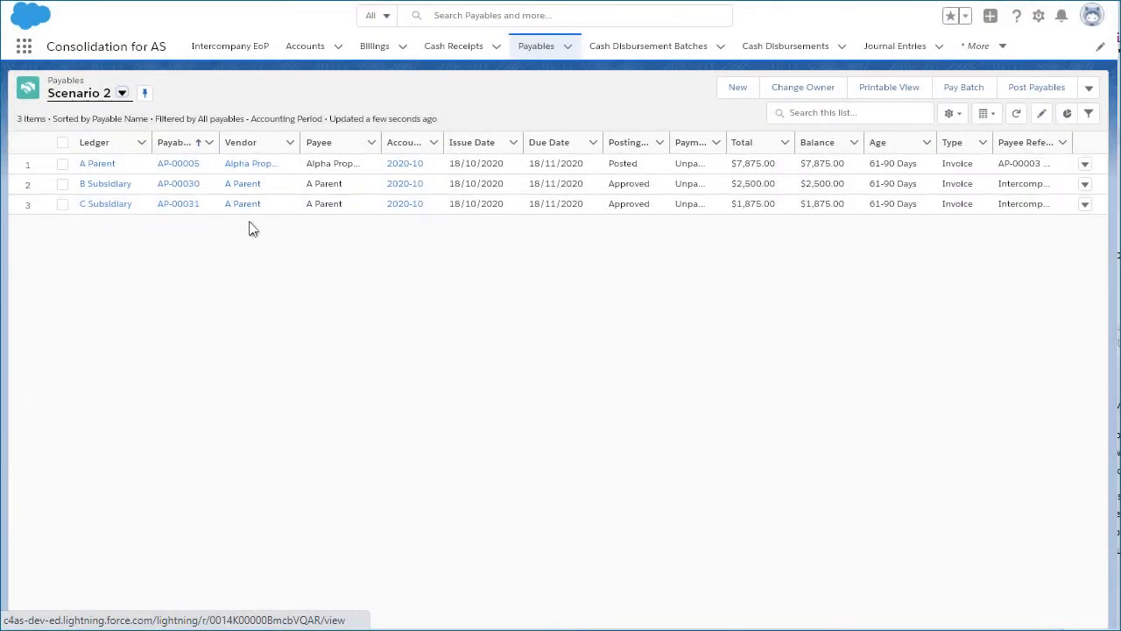
Step: Select all payables in the Scenario 2 list and batch post them
click(62, 142)
click(1036, 87)
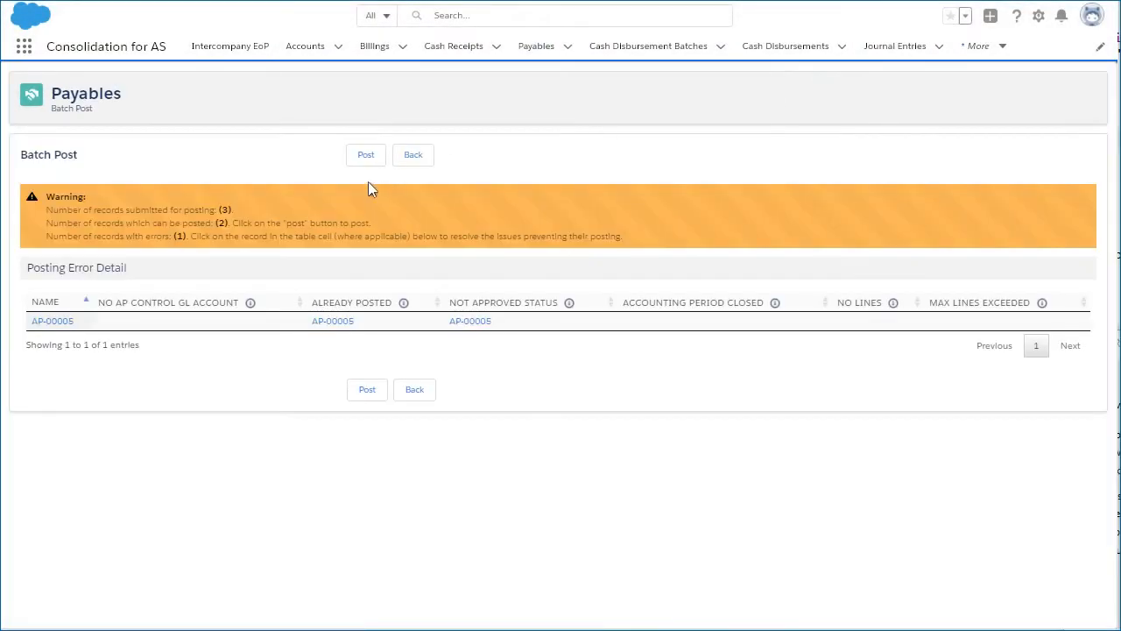
click(366, 155)
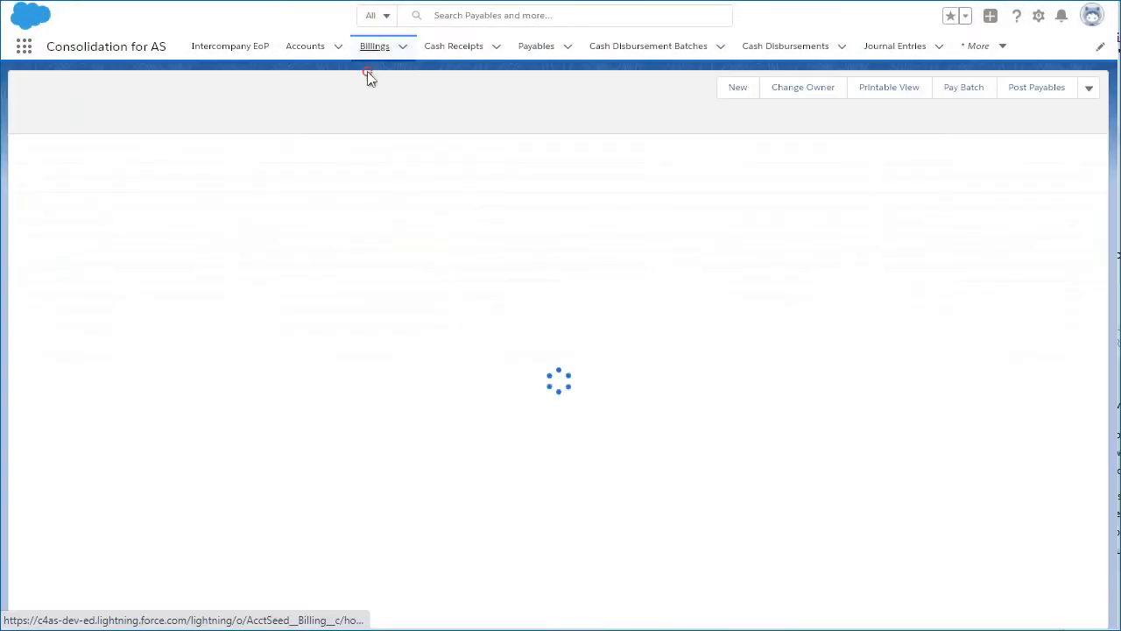
Step: Post both Scenario 2 intercompany billings to B and C Subsidiary, and open the Consolidation Report to review October 2020
click(374, 47)
click(62, 142)
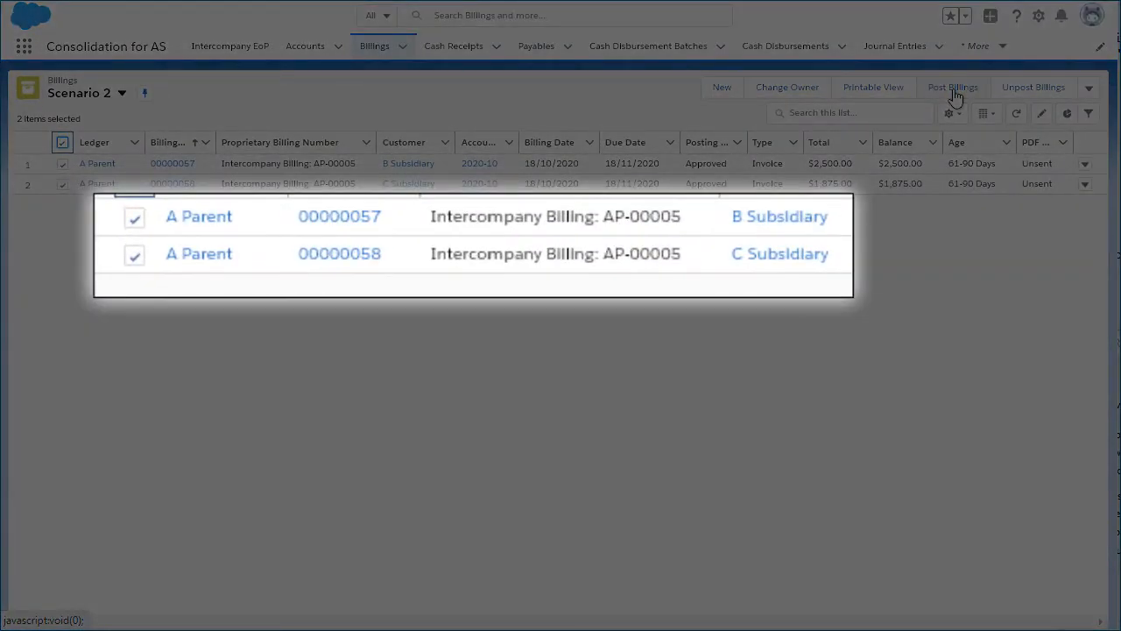
click(954, 91)
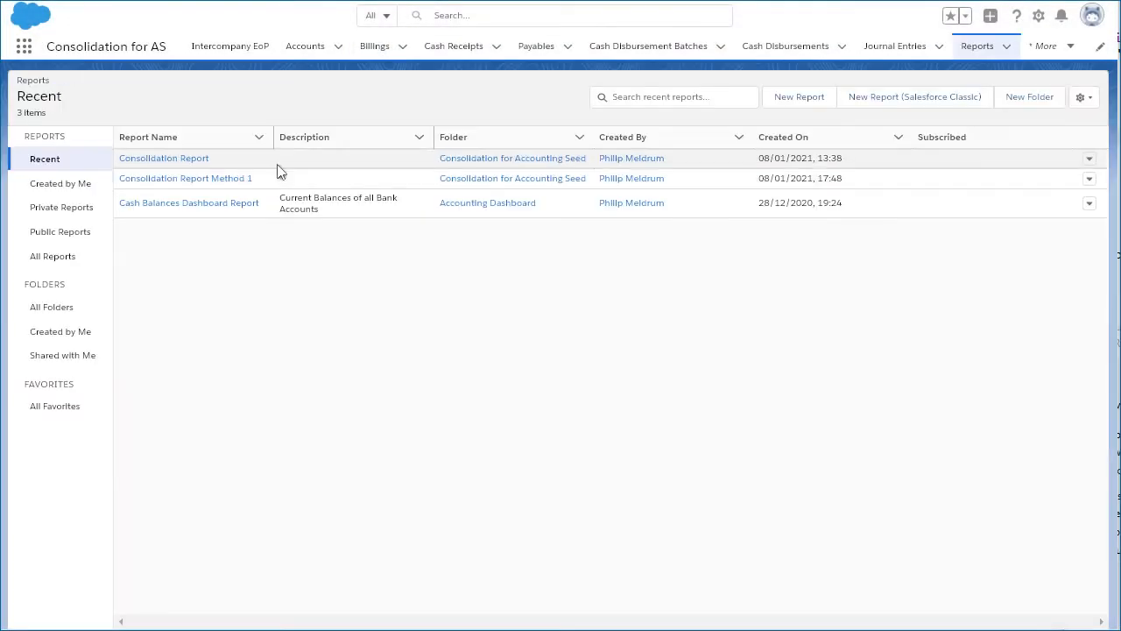
click(166, 161)
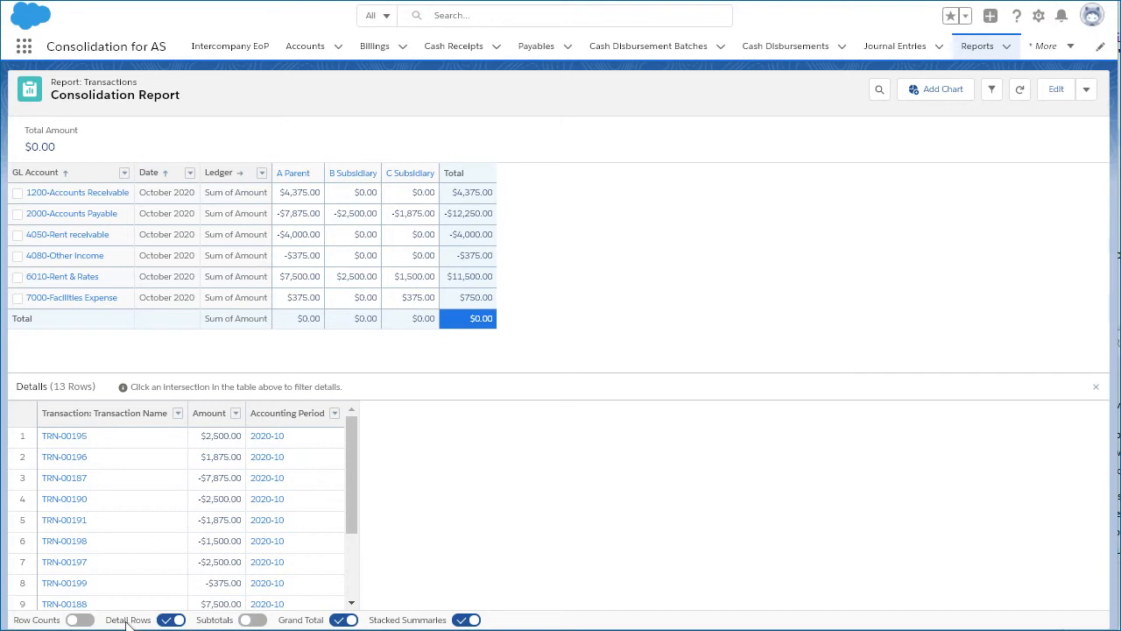
Step: Make intercompany corrections for consolidation company X-Consolidated, FY 2020, period 2020-10
click(232, 46)
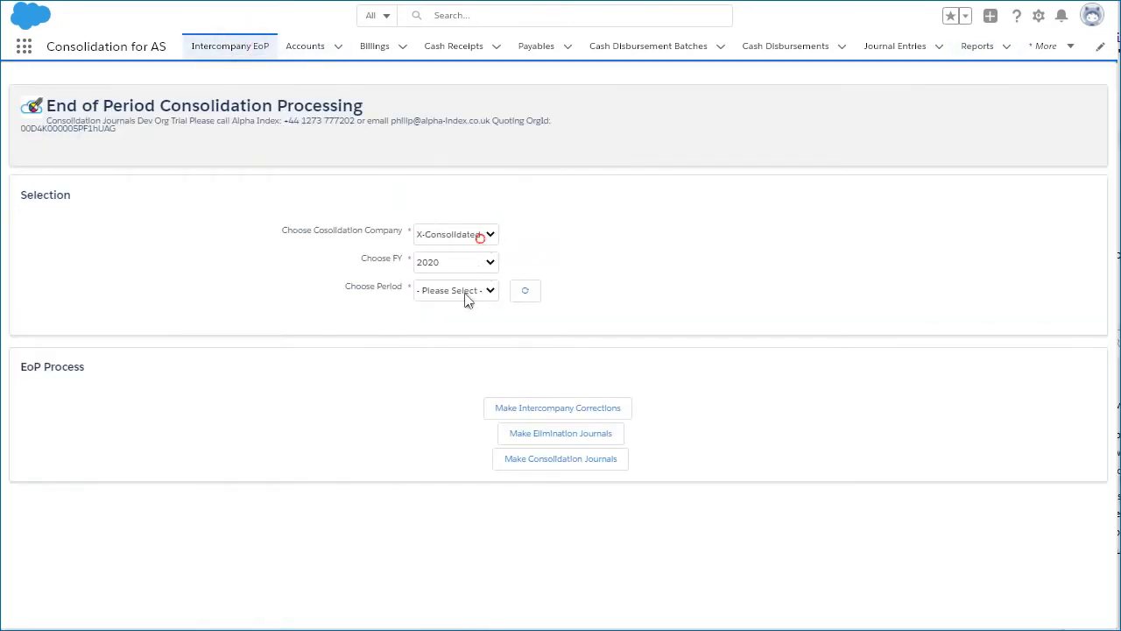
click(464, 293)
click(454, 334)
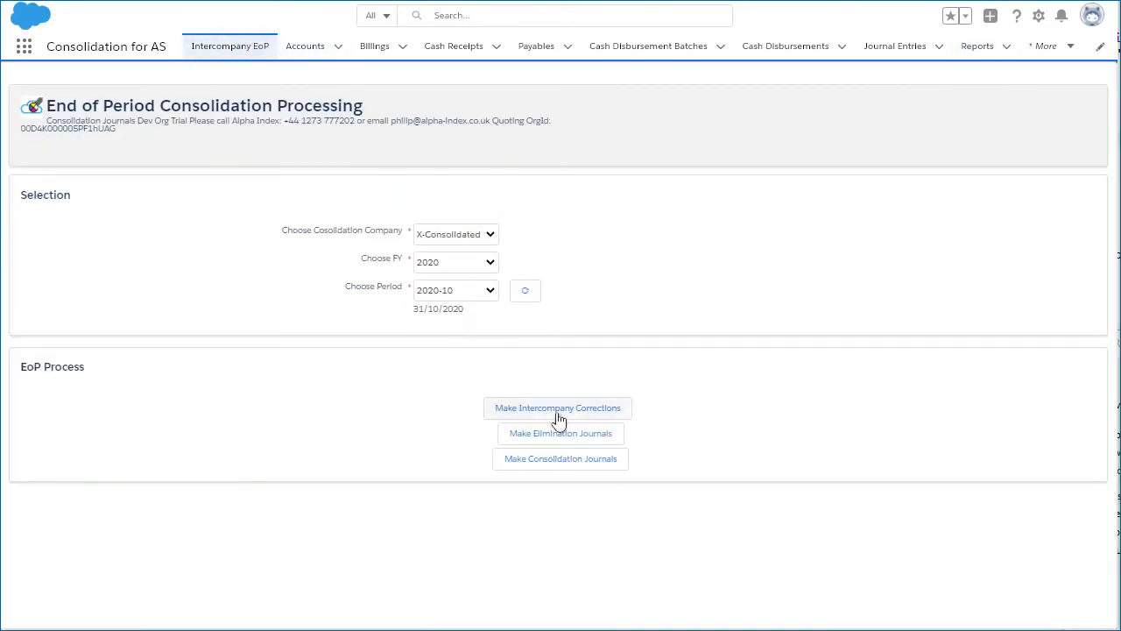
Step: Select all Intercompany Correction journal entries in the Scenario 2 list and post them
click(894, 48)
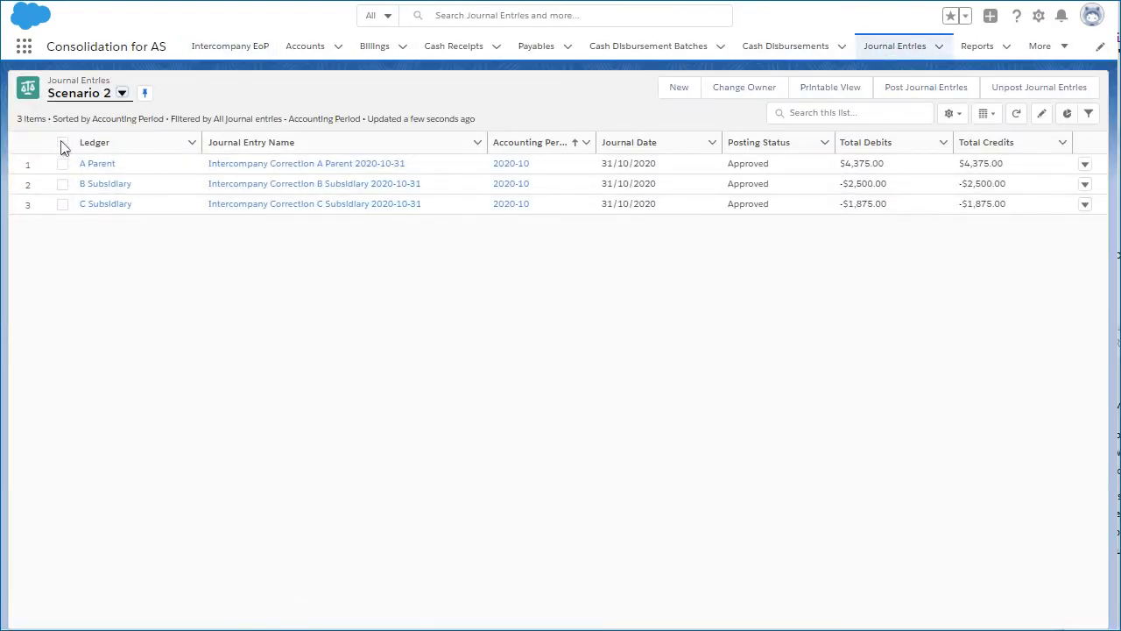
click(62, 142)
click(926, 87)
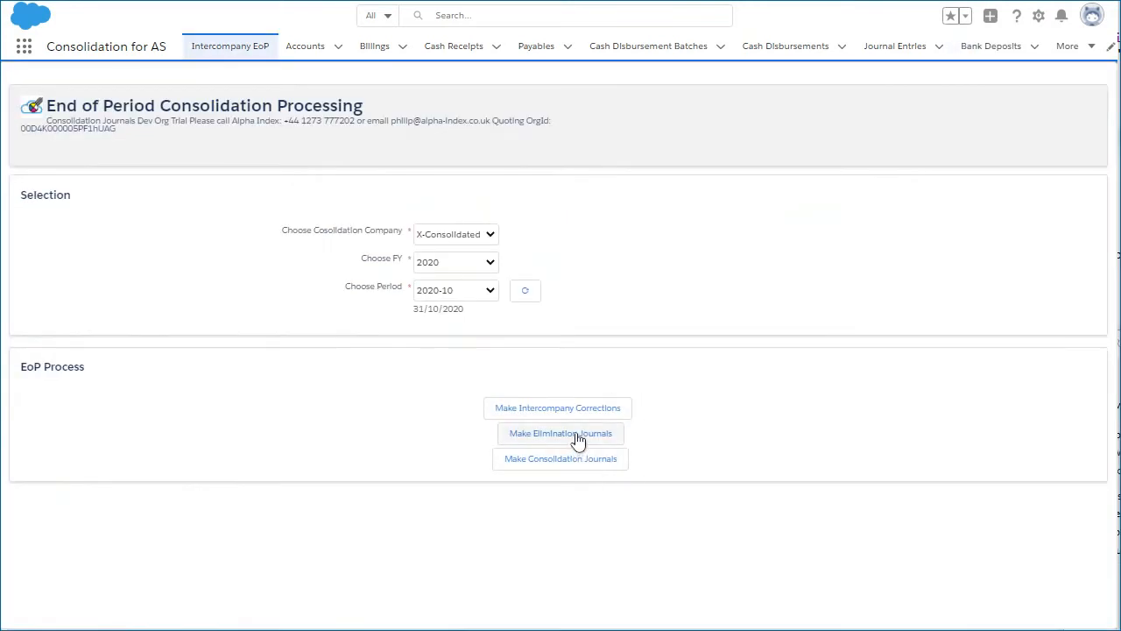
Step: Make and post the 2020-10 elimination journals for A Parent, B Subsidiary and C Subsidiary, and refresh the Consolidation Report
click(573, 442)
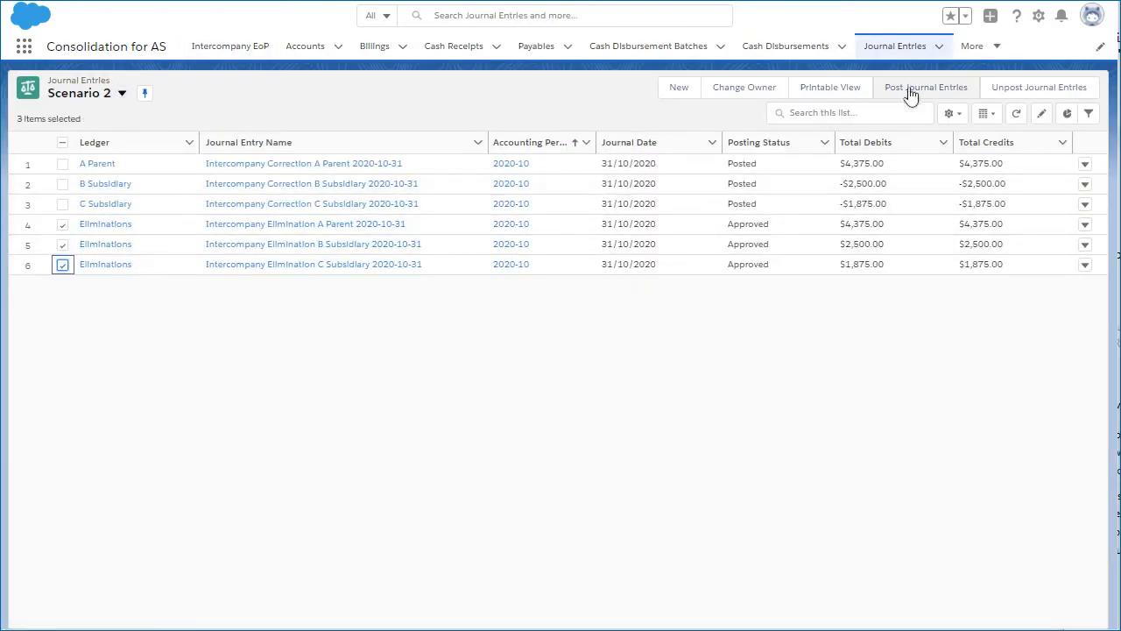
click(920, 93)
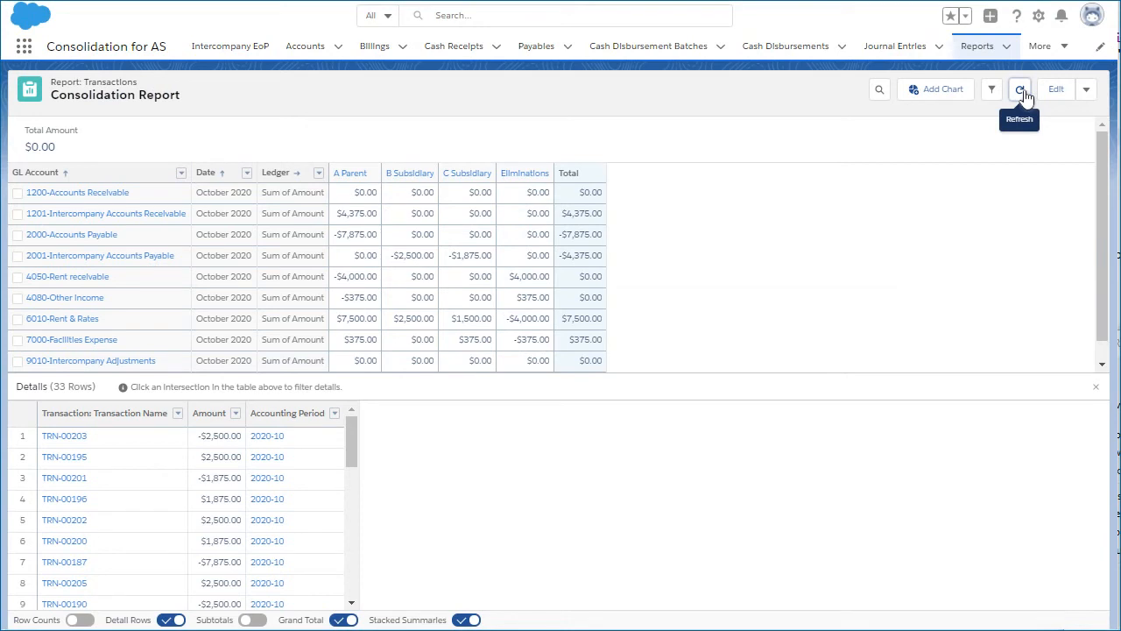
click(1021, 91)
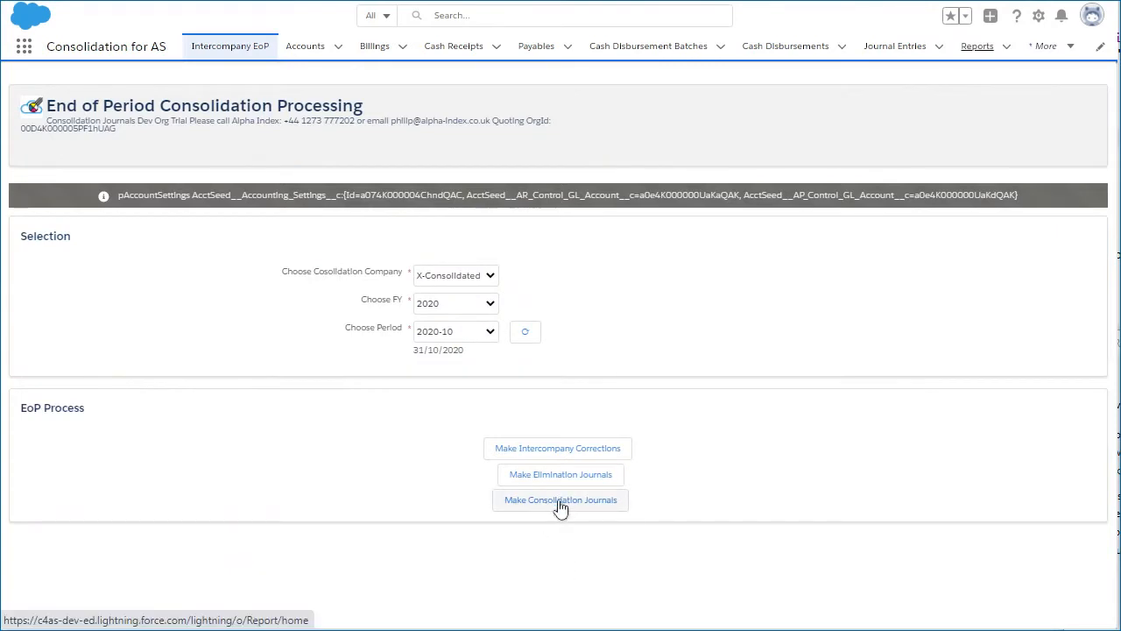
Step: Make the 2020-10 consolidation journals and post all four X-Consolidated entries from the Scenario 2 list
click(560, 500)
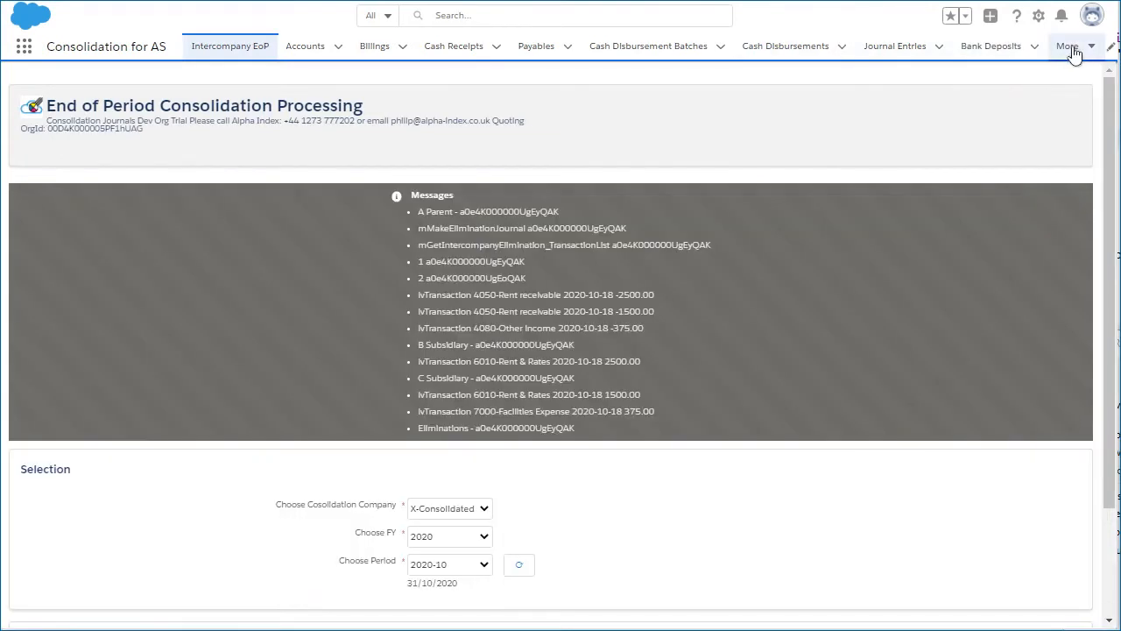
click(1073, 53)
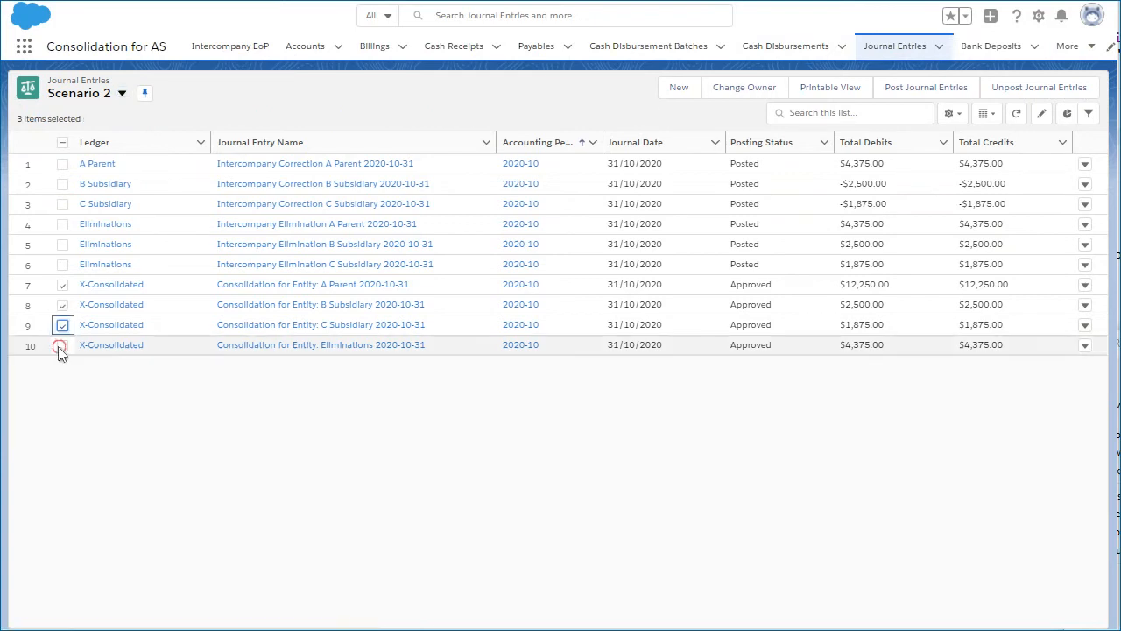
click(59, 348)
click(914, 95)
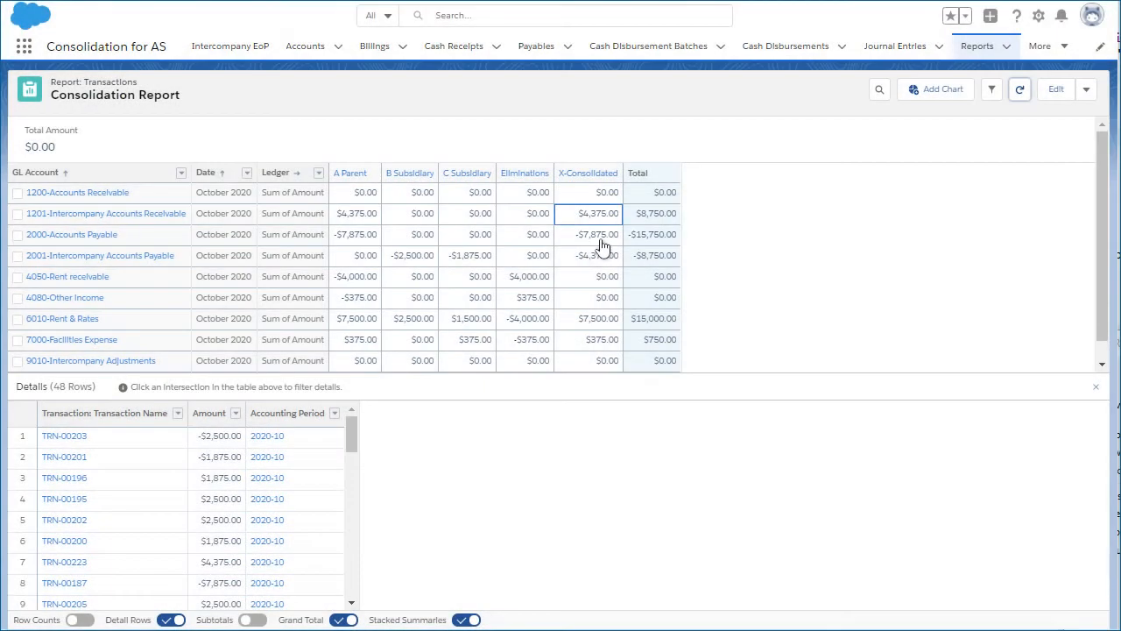
Step: Review the X-Consolidated amounts in the Consolidation Report, and open the generated 2020-10 Trial Balance for the X-Consolidated ledger
click(601, 252)
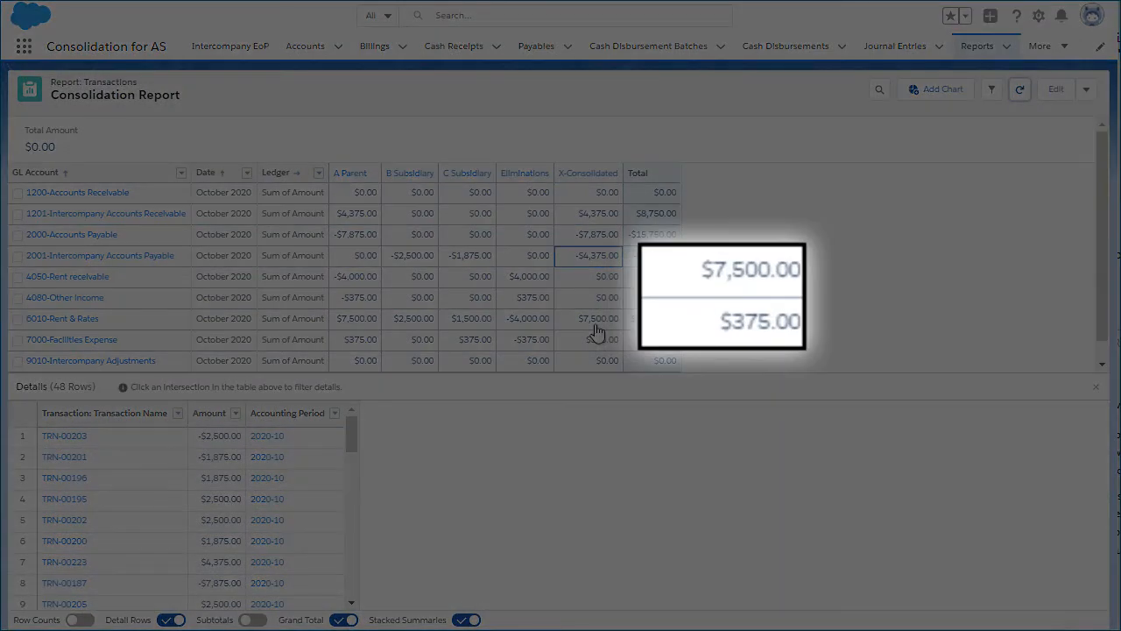
click(607, 321)
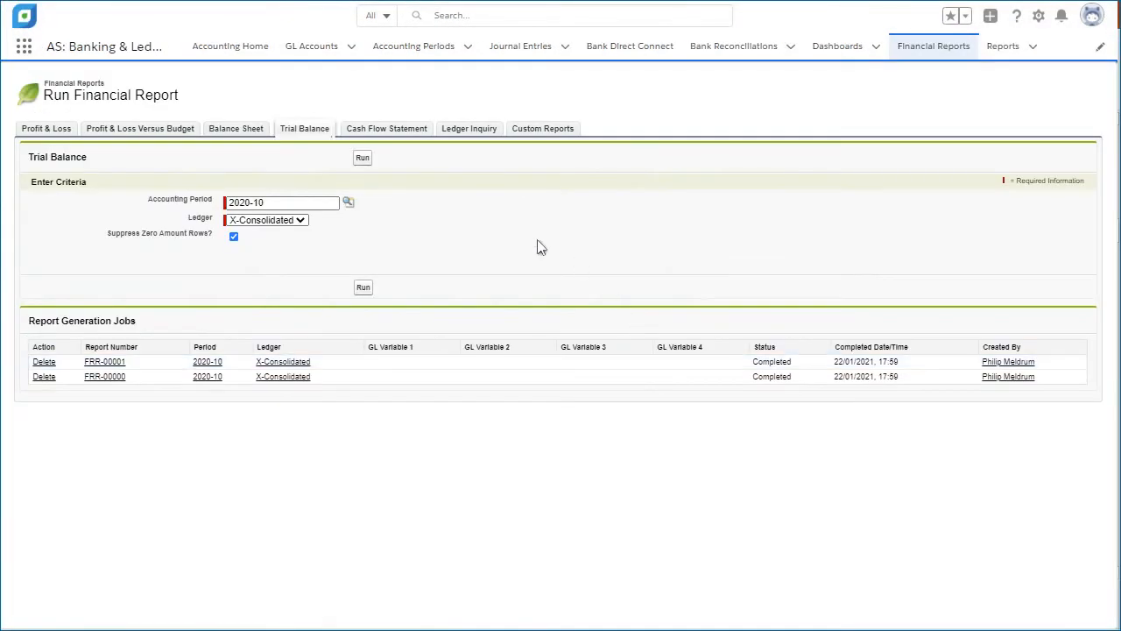
click(106, 362)
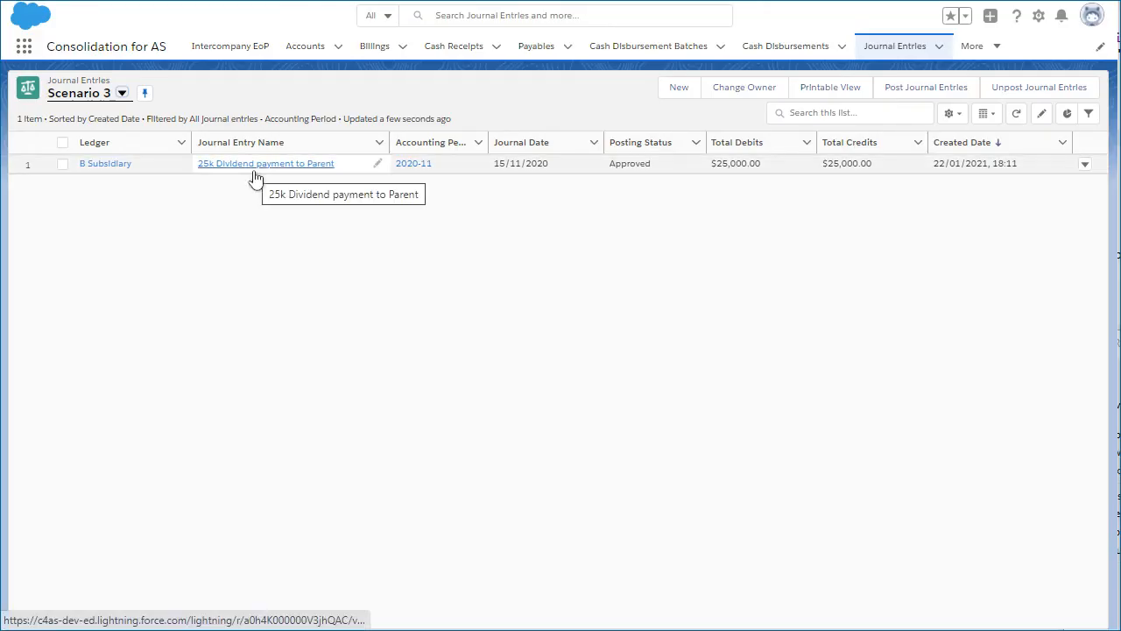
Step: Open the "25k Dividend payment to Parent" journal entry from the Scenario 3 list and examine its entry lines
click(254, 172)
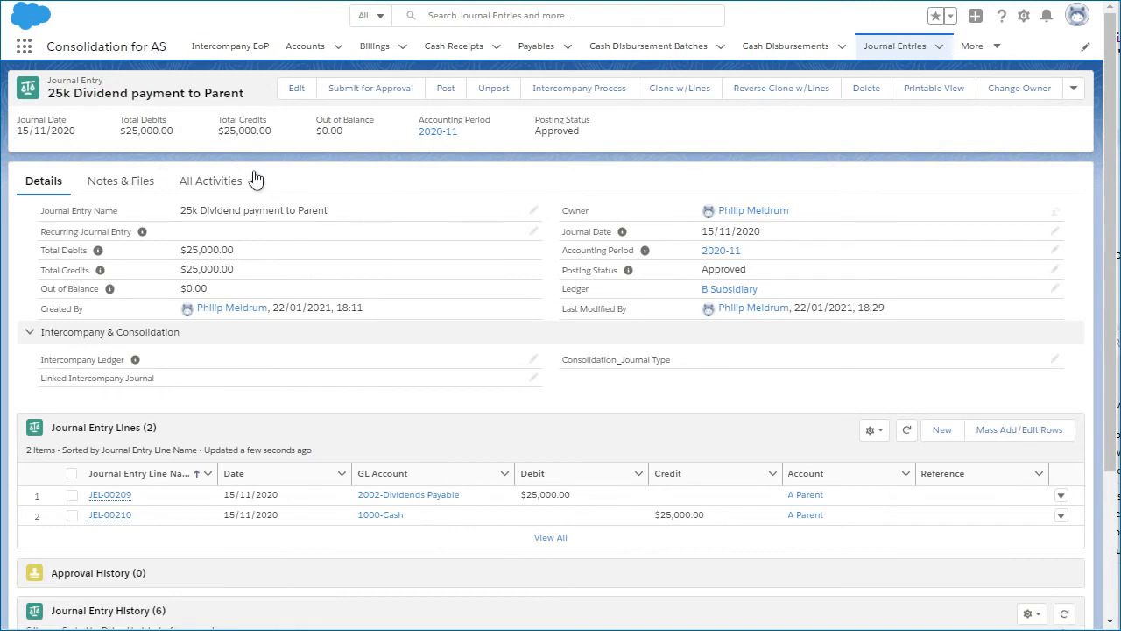
click(1015, 441)
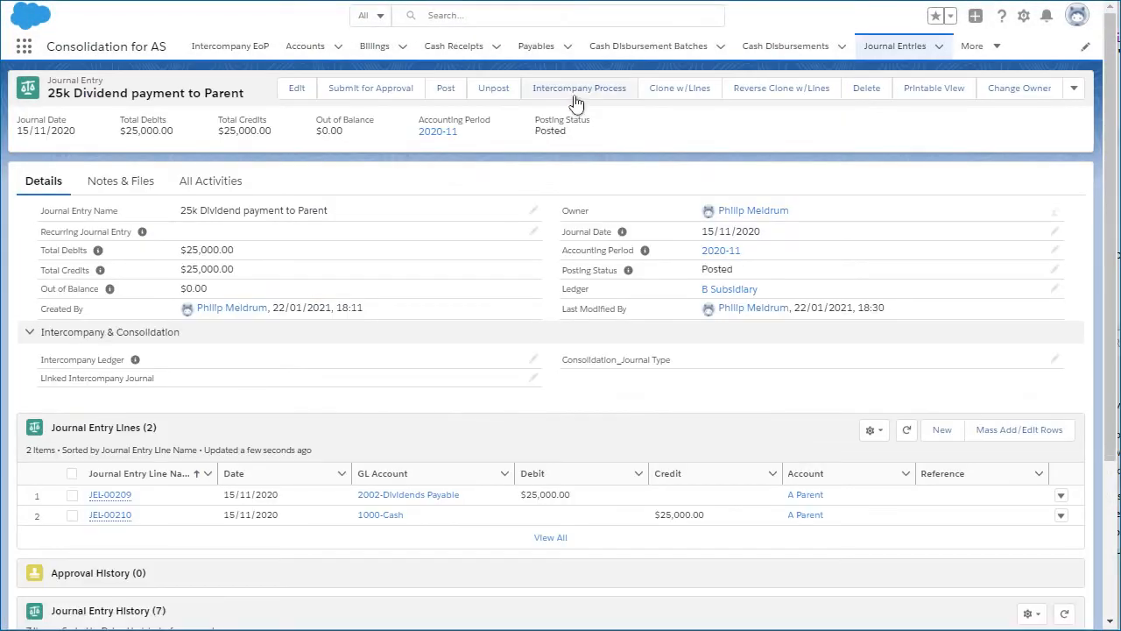
Step: Create the A Parent intercompany journal for the dividend using GL accounts 4082-Dividend from Subsidiary Company and 1000-Cash, and post it
click(577, 91)
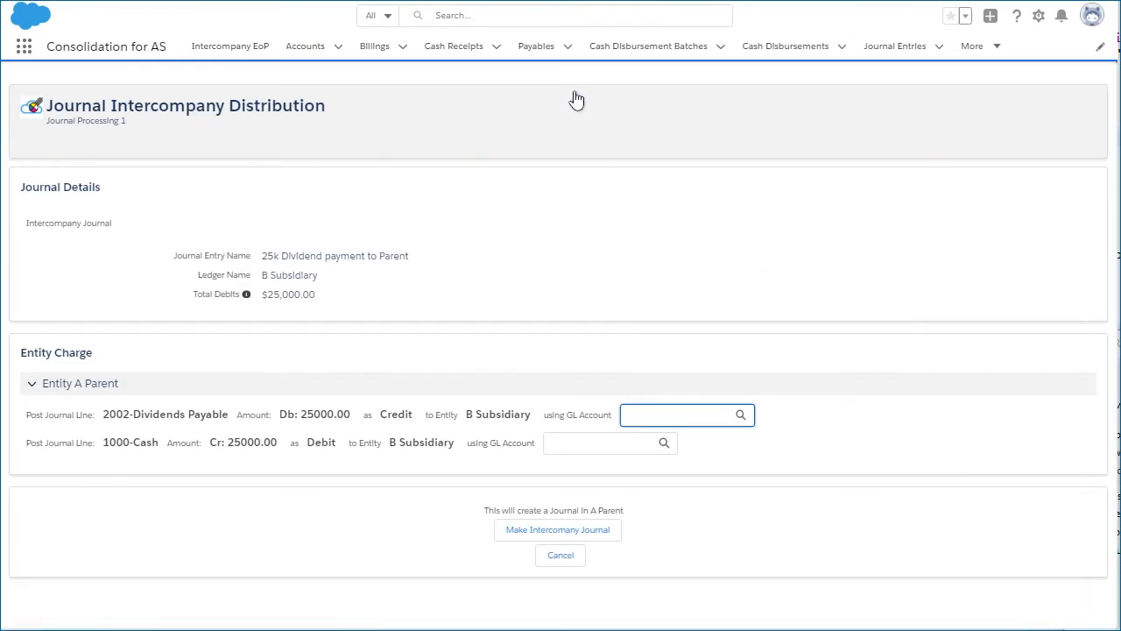
click(741, 414)
click(525, 561)
click(574, 448)
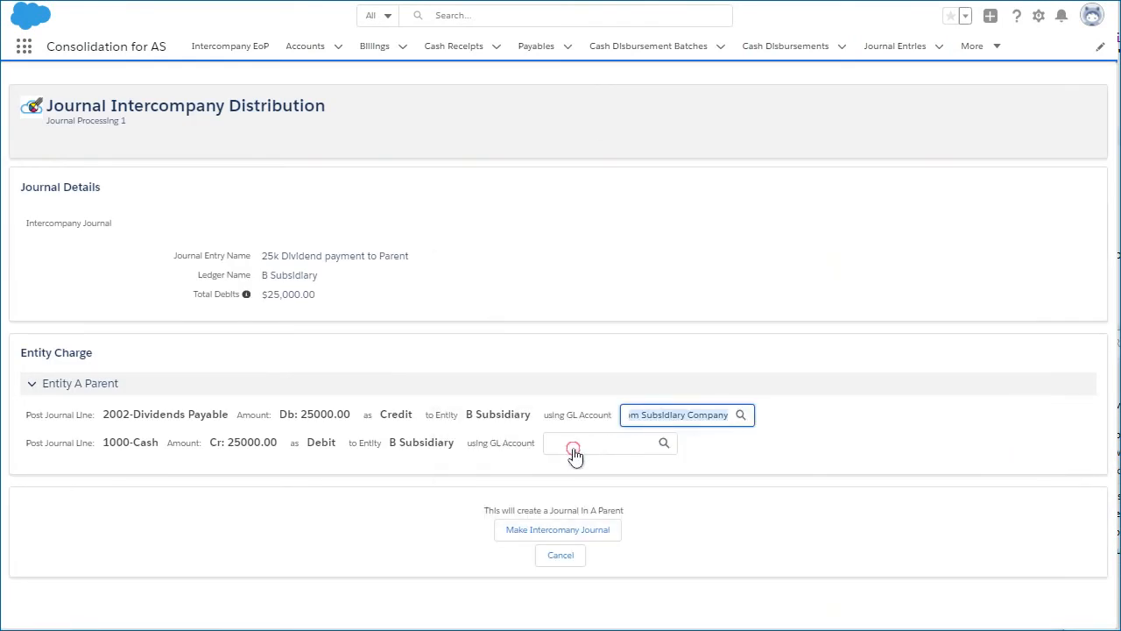
click(408, 563)
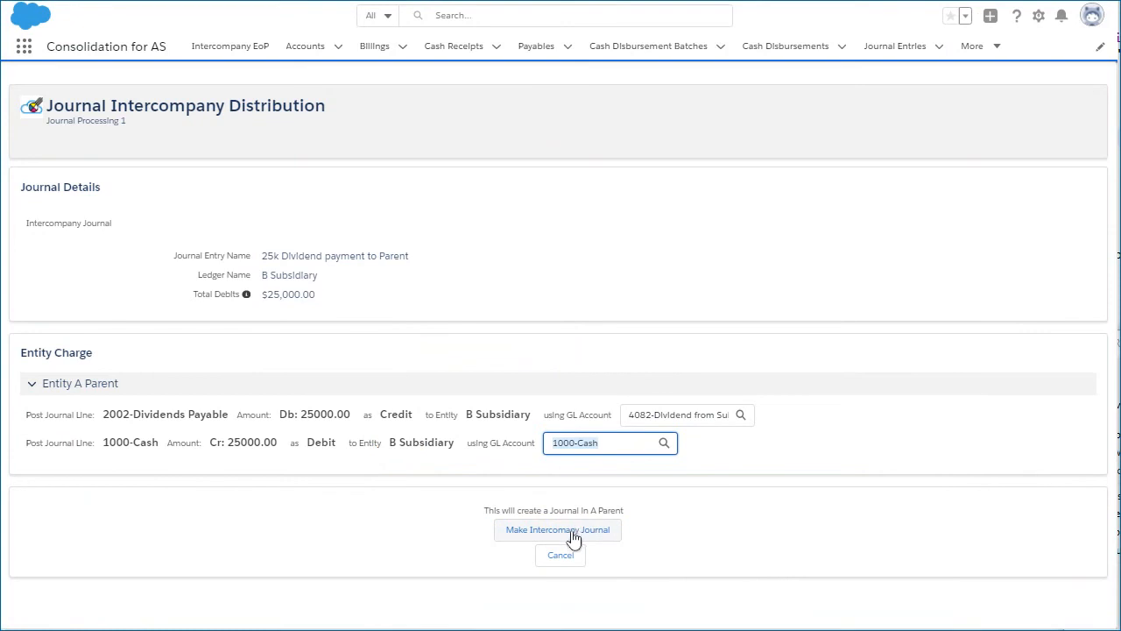
click(574, 531)
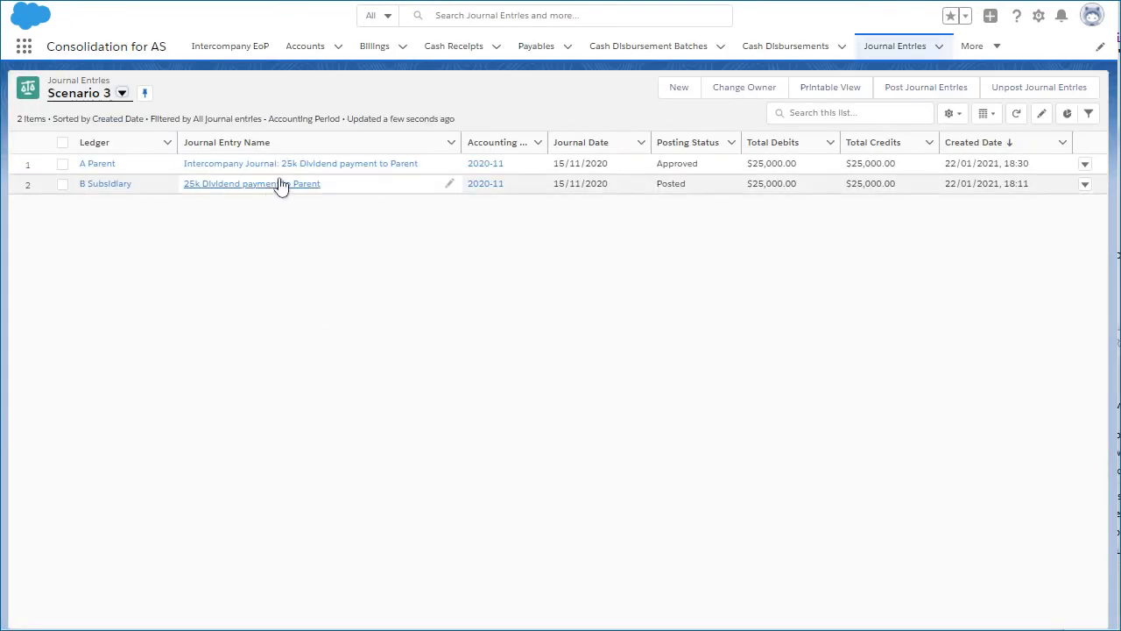
click(62, 164)
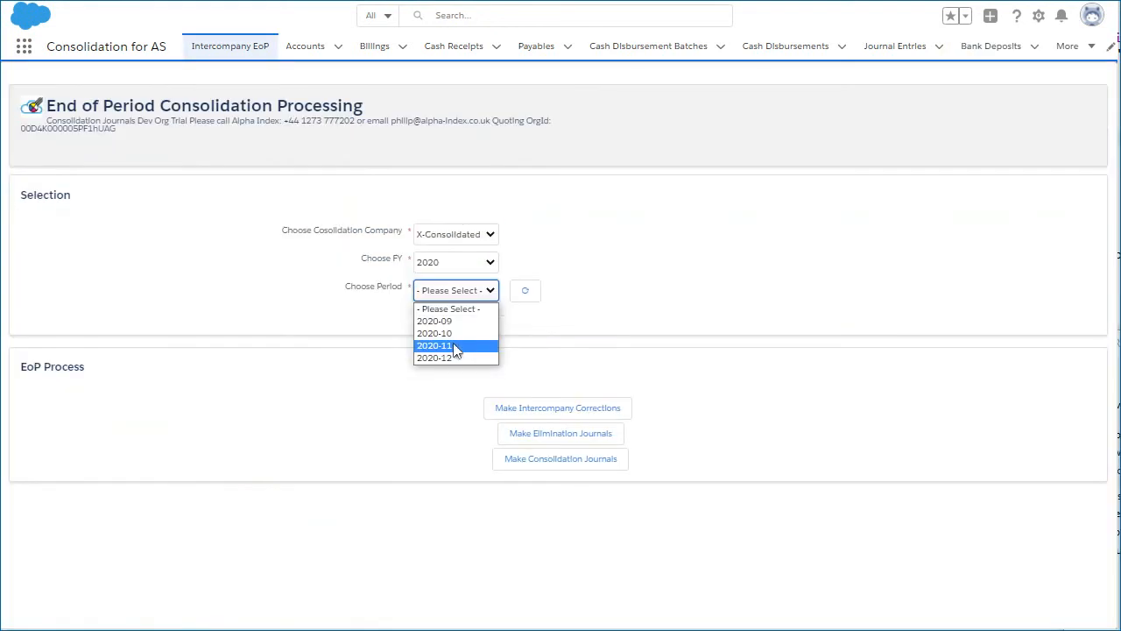
Step: Make the intercompany corrections and elimination journals for X-Consolidated, FY 2020, period 2020-11
click(455, 347)
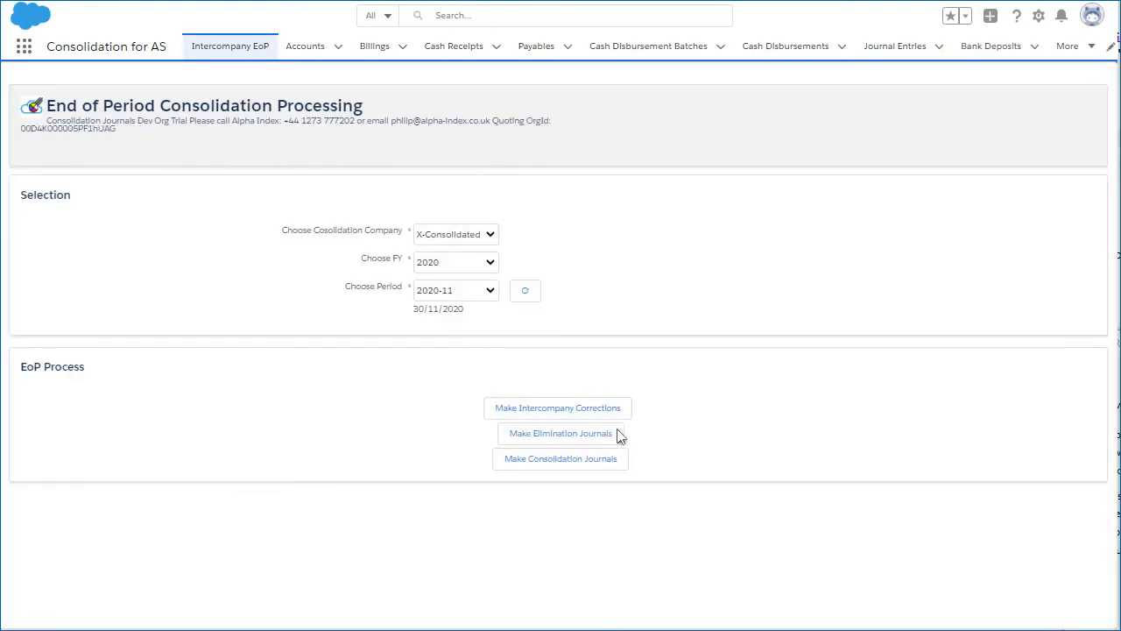
click(568, 410)
click(583, 444)
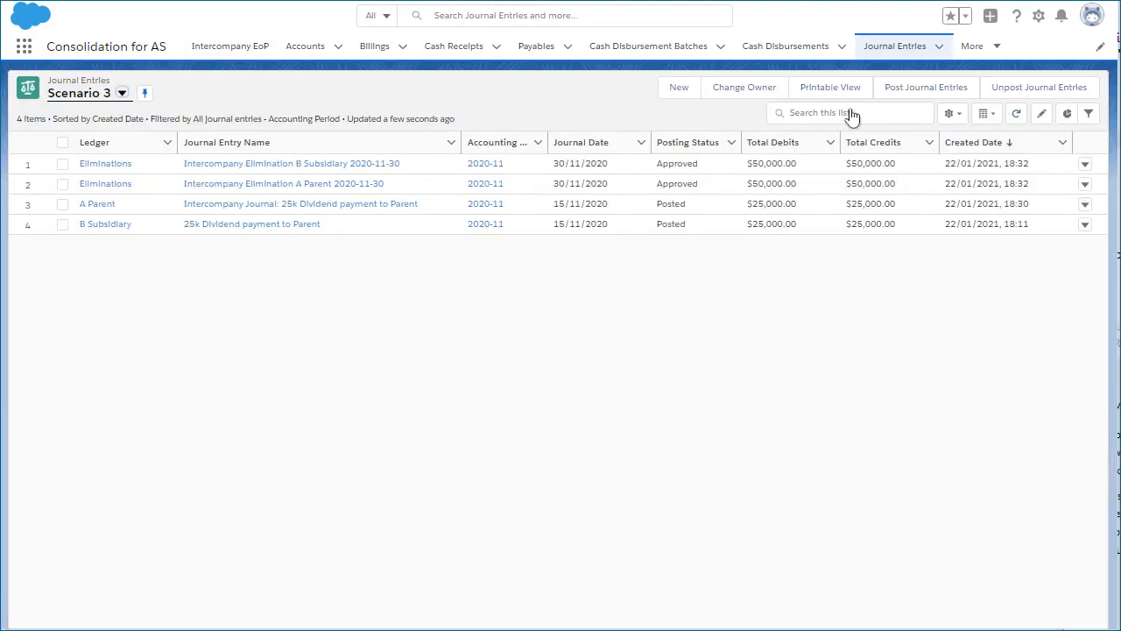
Step: Post both Scenario 3 elimination journals and make the consolidation journals for 2020-11
click(62, 184)
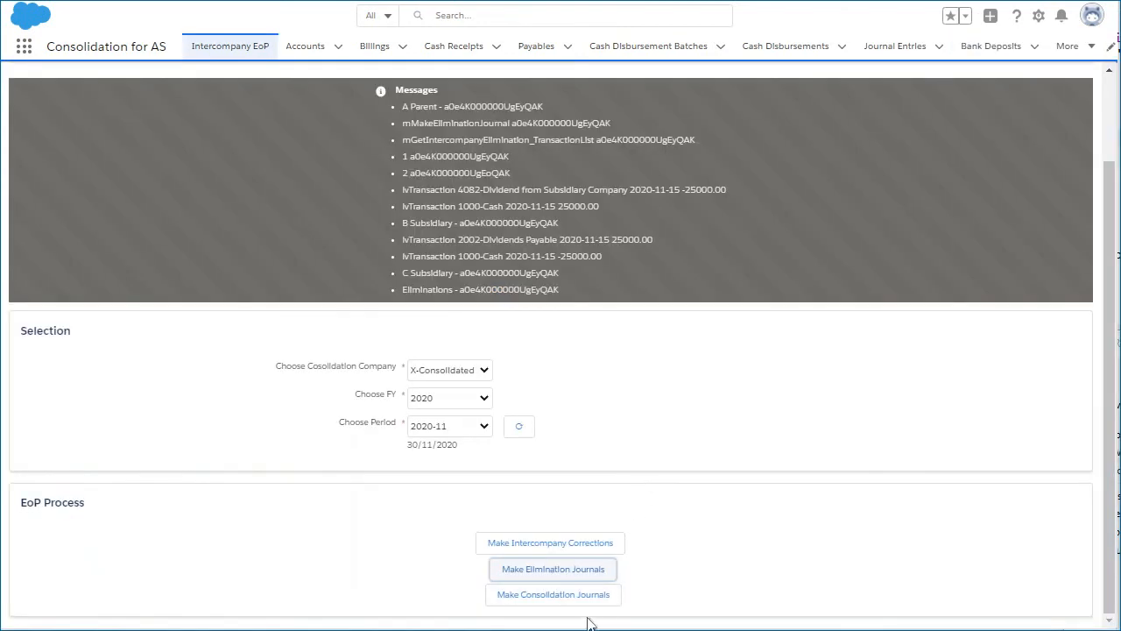
click(591, 607)
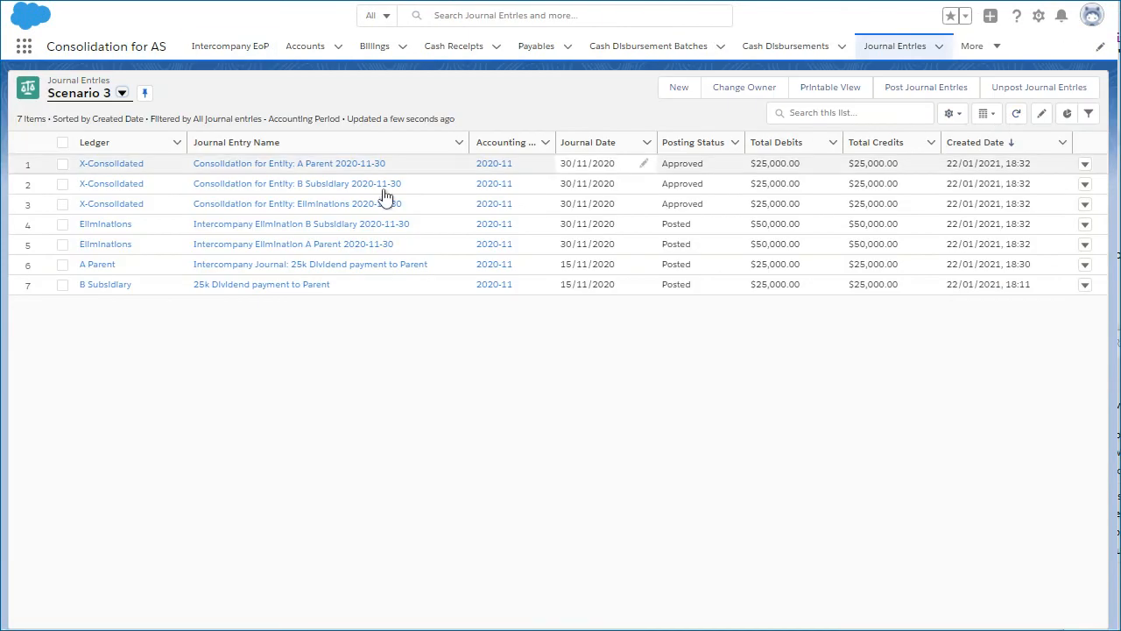